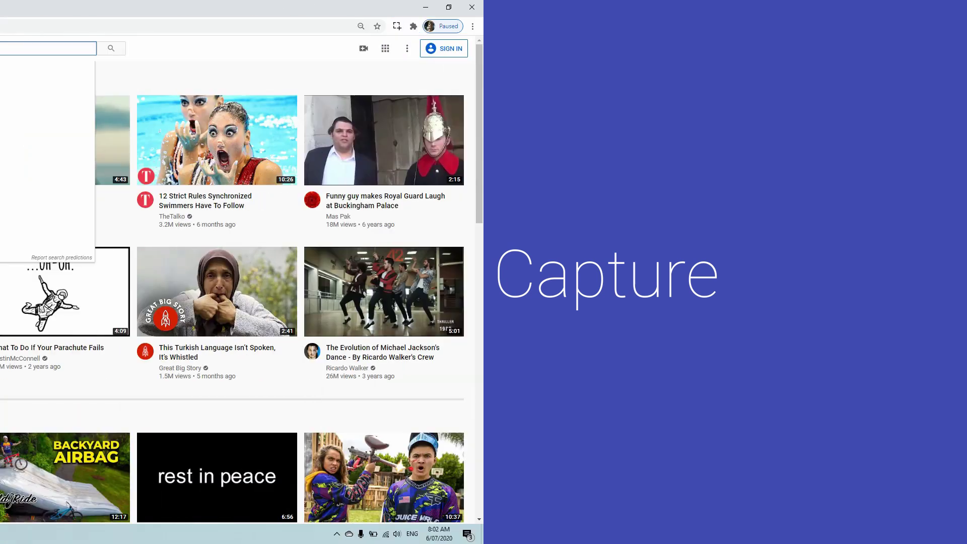
Submit the 'cheese rolling' search on YouTube
key("Return")
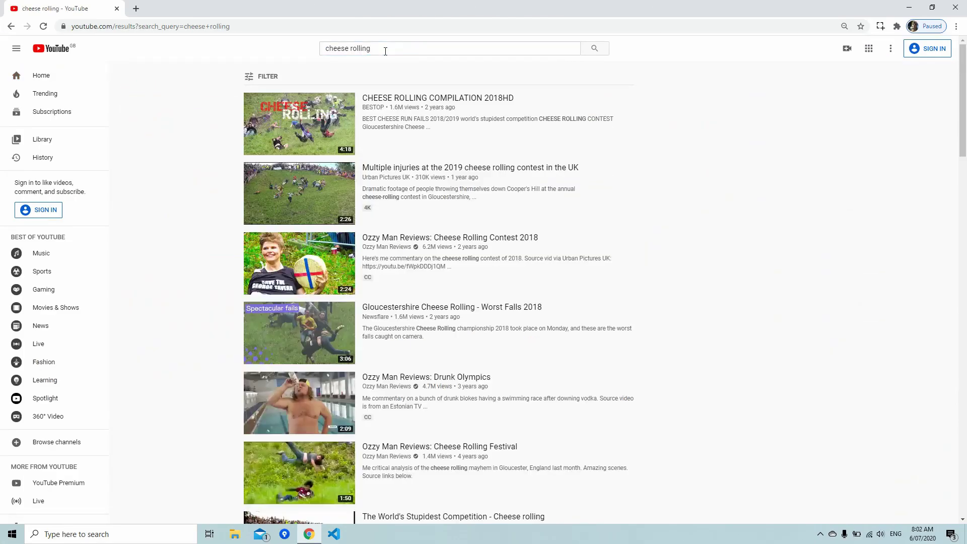
Open the Cheese Rolling Contest 2018 video and capture four suggested thumbnails with their titles
left_click(412, 237)
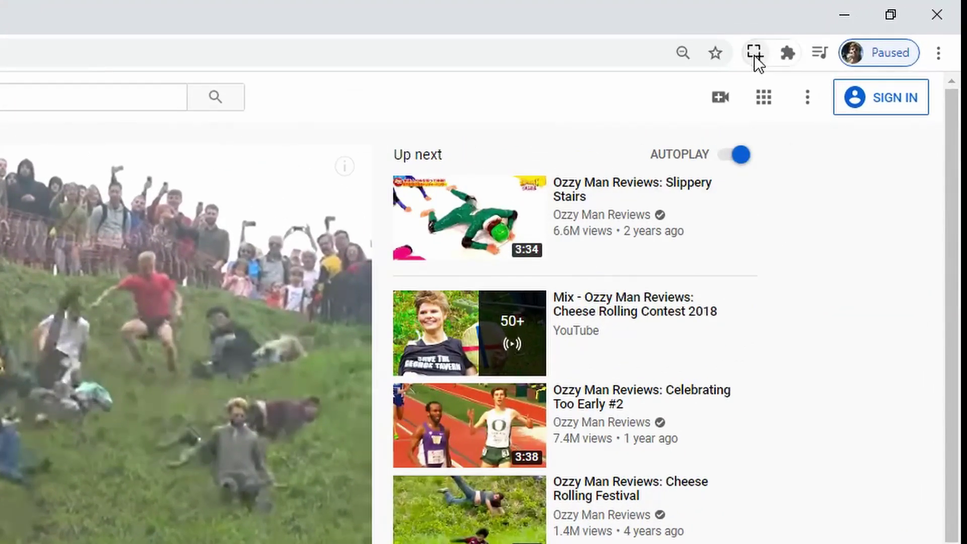
left_click(754, 53)
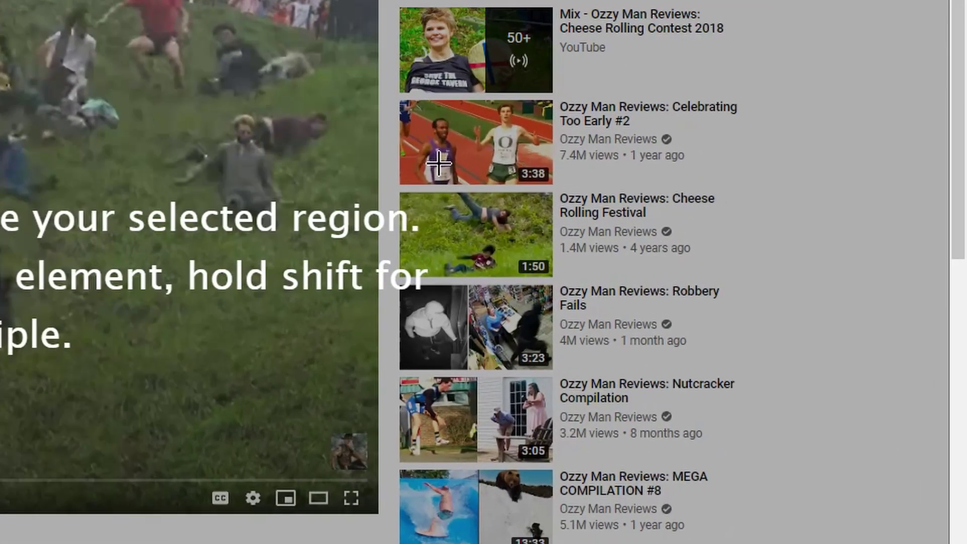
right_click(705, 221)
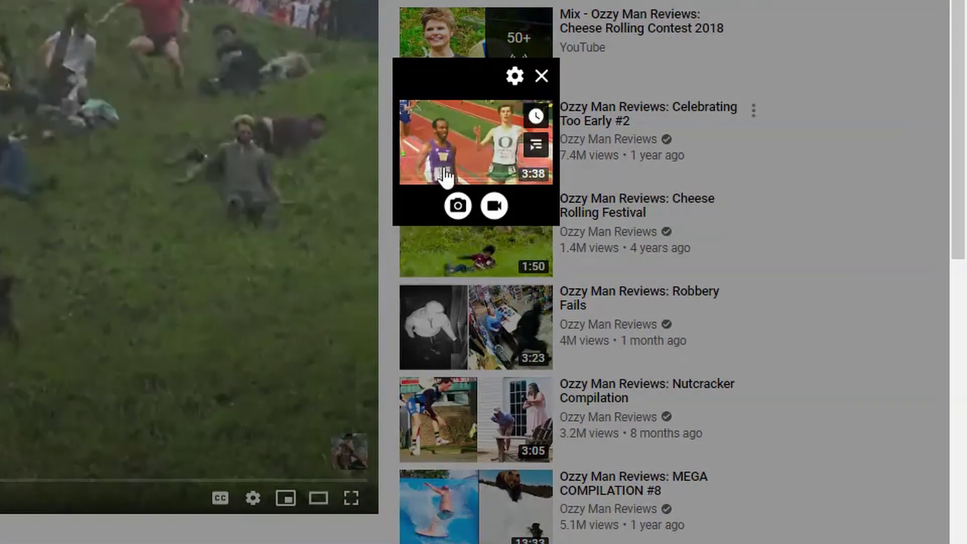
left_click_drag(446, 176, 496, 425)
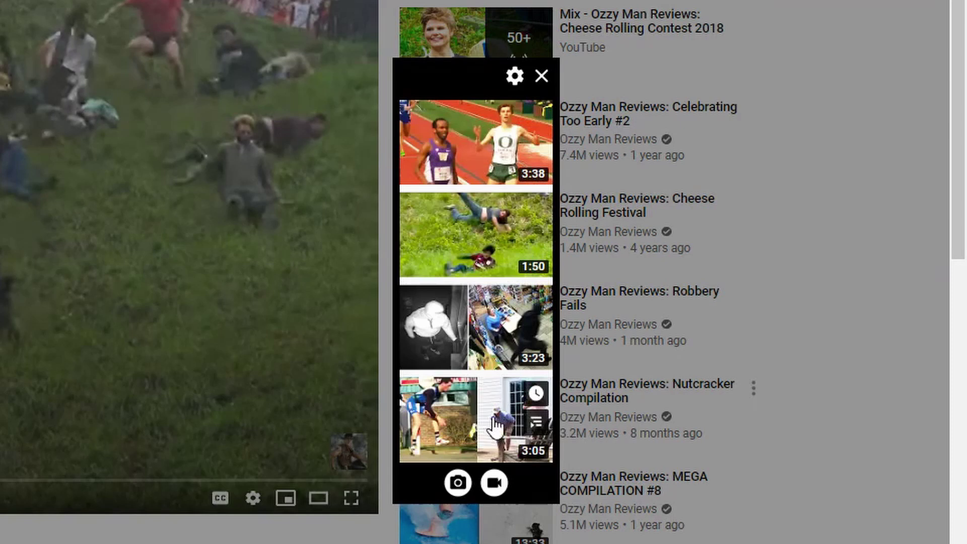
left_click_drag(687, 383, 743, 461)
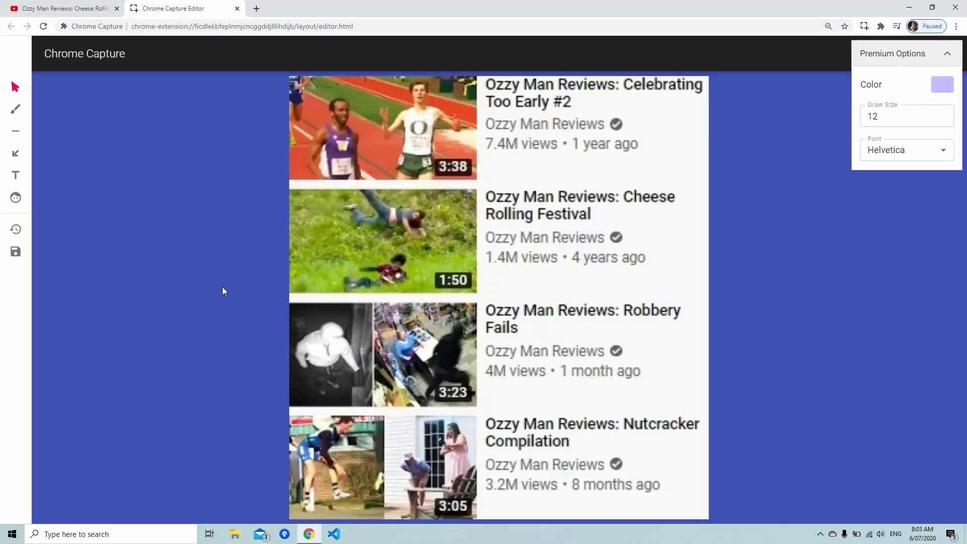
Record the playing cheese-rolling video area as a 5-second 872x592 clip
left_click(64, 6)
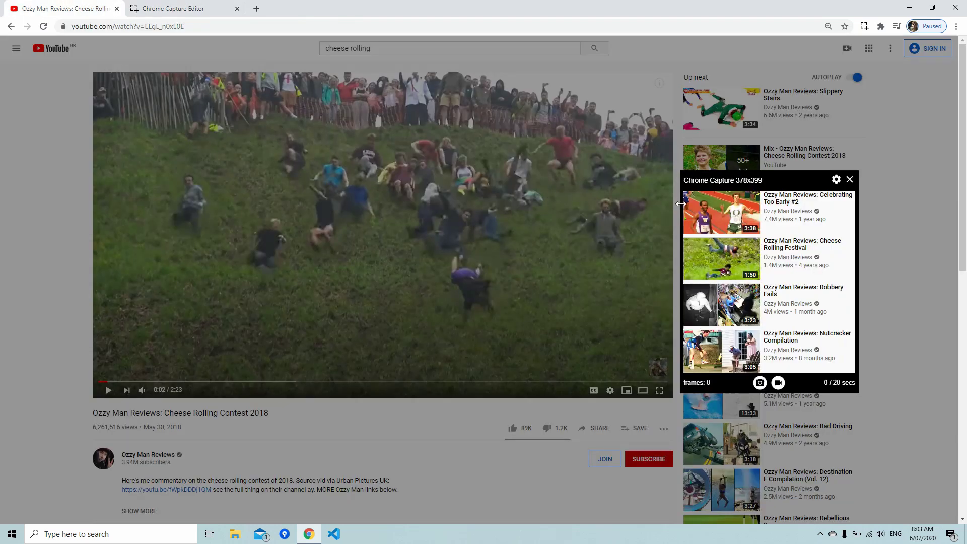
left_click_drag(177, 86, 578, 375)
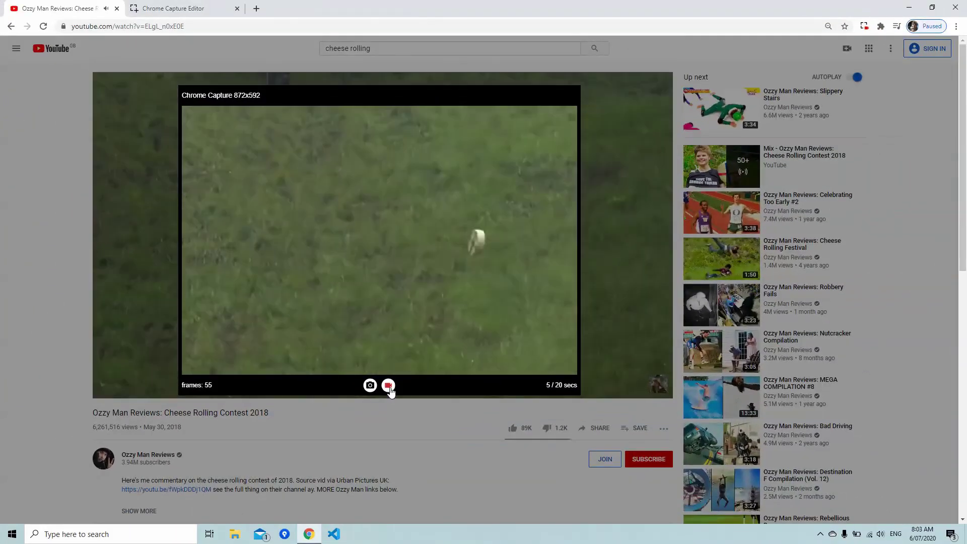
left_click(416, 427)
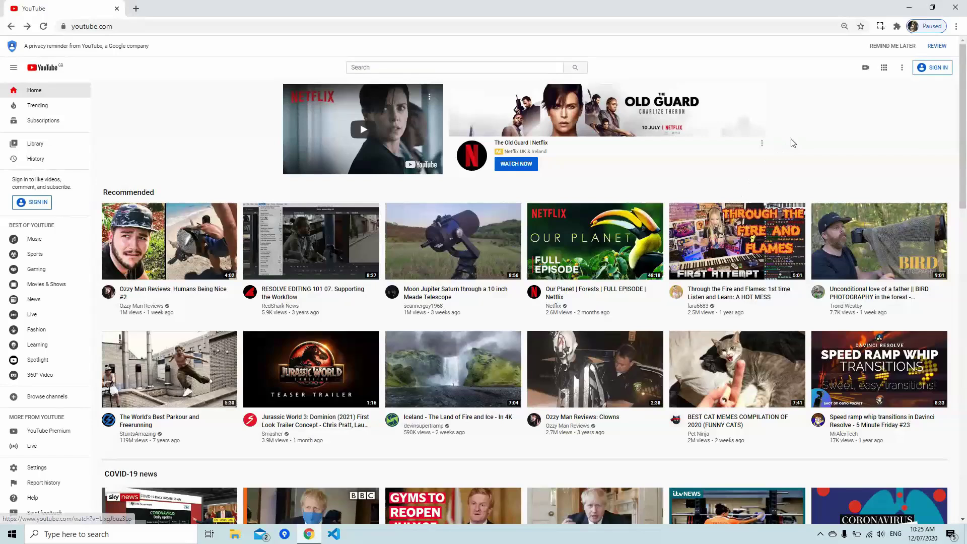
Fullscreen-record scrolling YouTube's home page to the African birds video, then stop recording
left_click(881, 27)
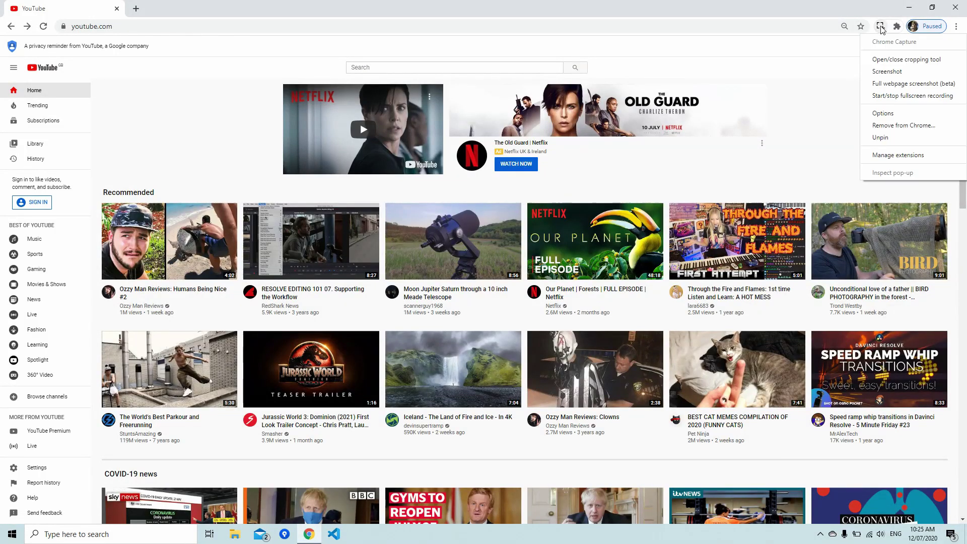
left_click(904, 97)
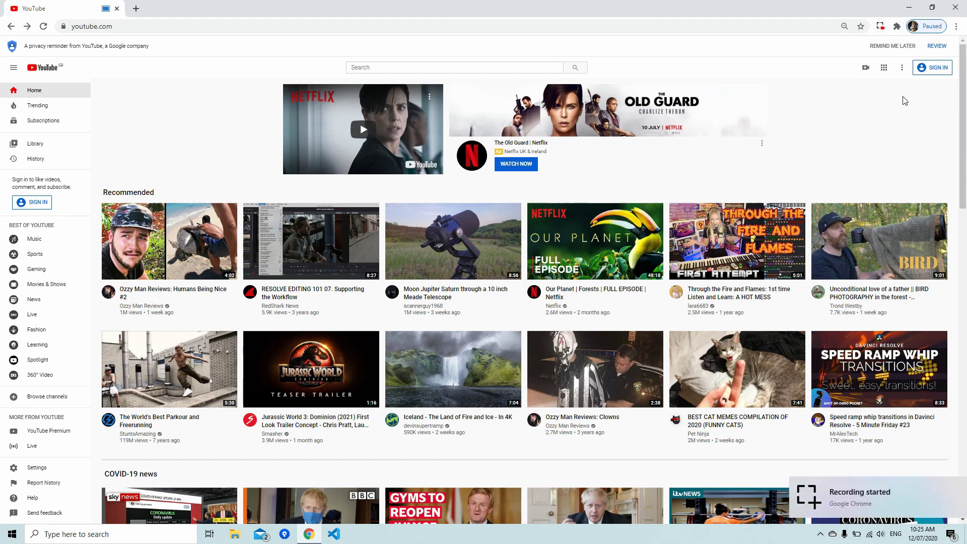
scroll(417, 336, "down", 8)
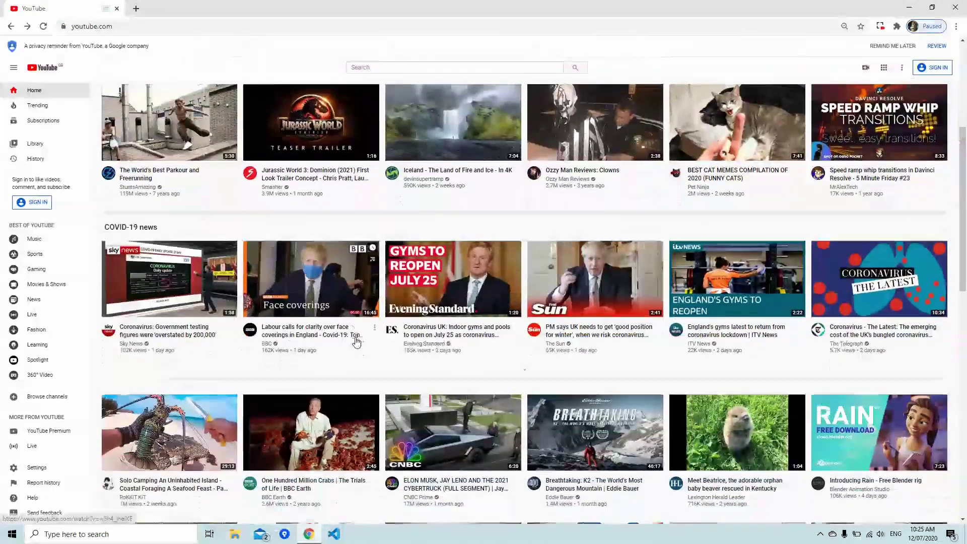
scroll(356, 342, "down", 4)
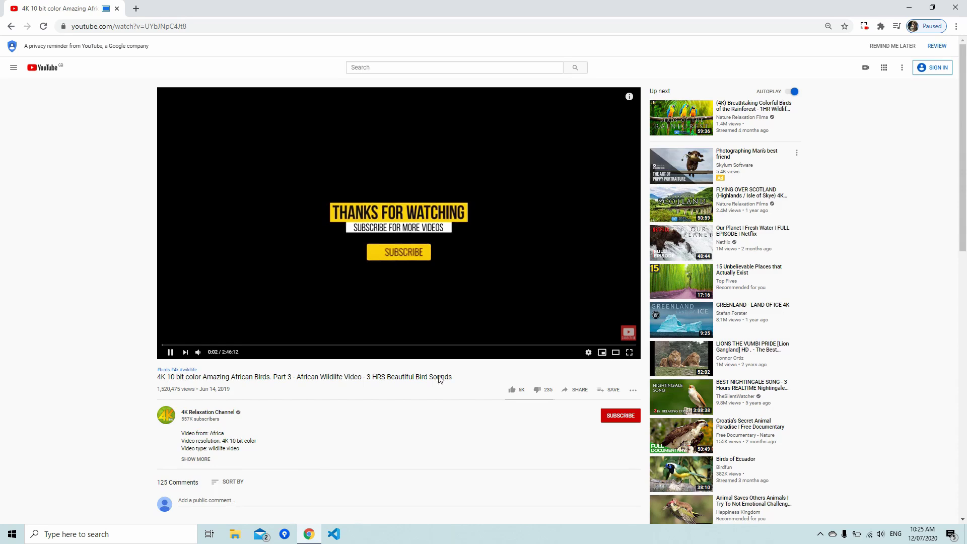
scroll(517, 406, "down", 1)
right_click(514, 437)
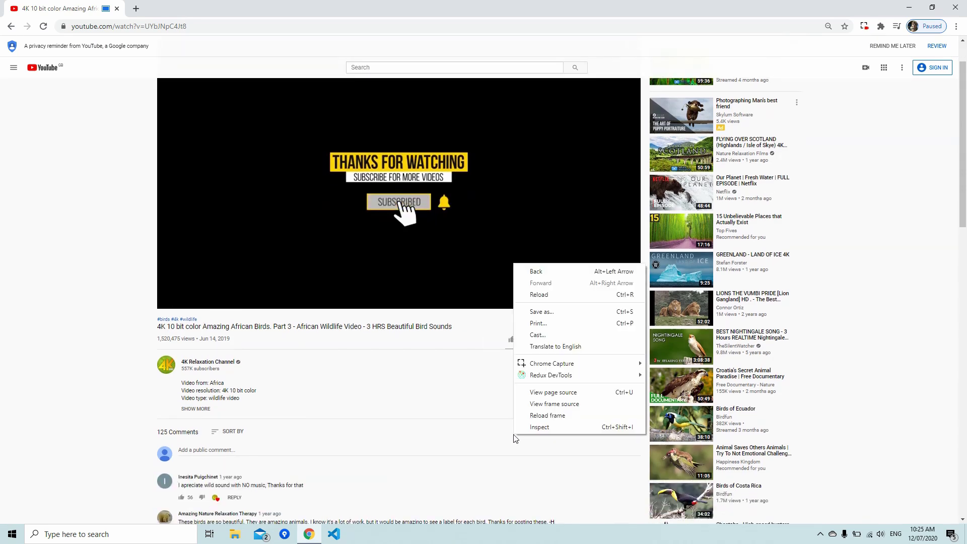
mouse_move(571, 363)
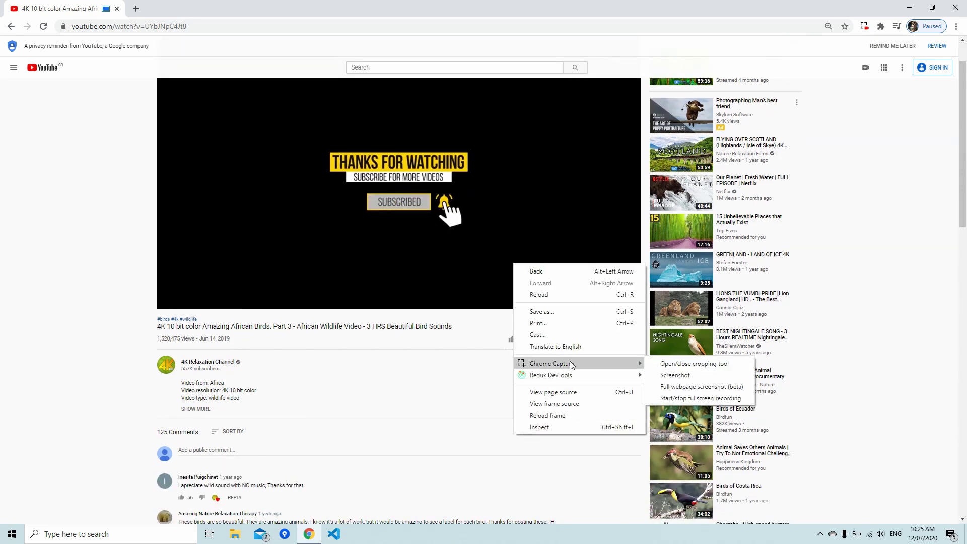
left_click(701, 398)
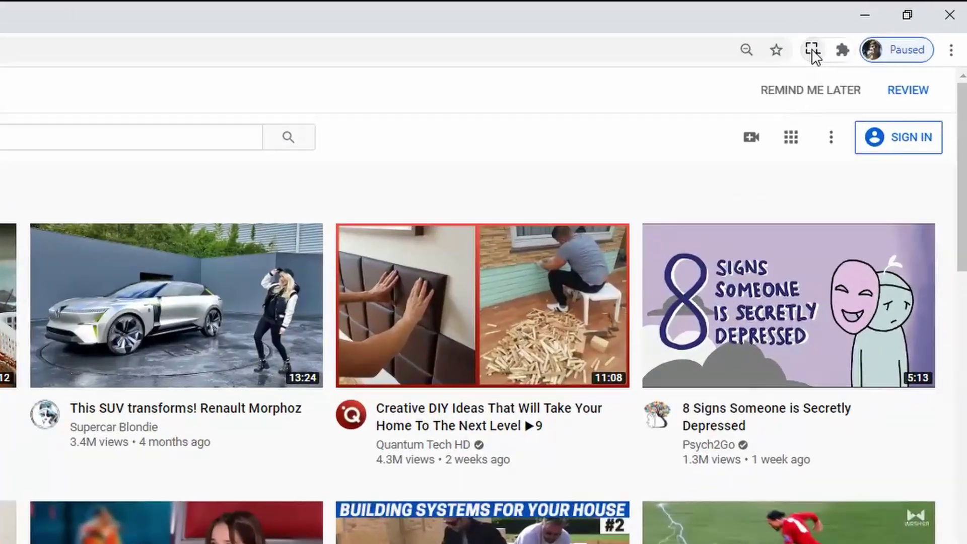
Screenshot YouTube's visible home page, then return to the YouTube tab for a full-page capture
left_click(852, 37)
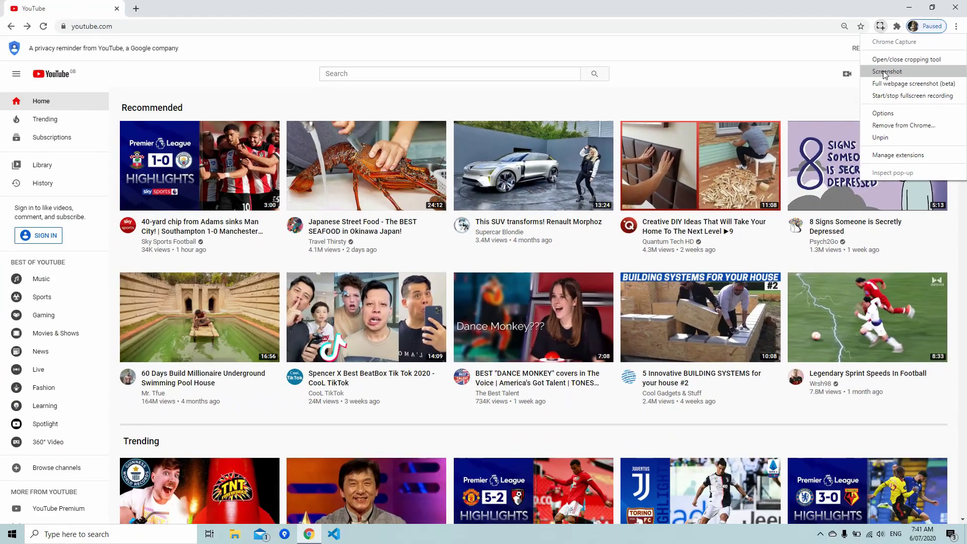
left_click(885, 72)
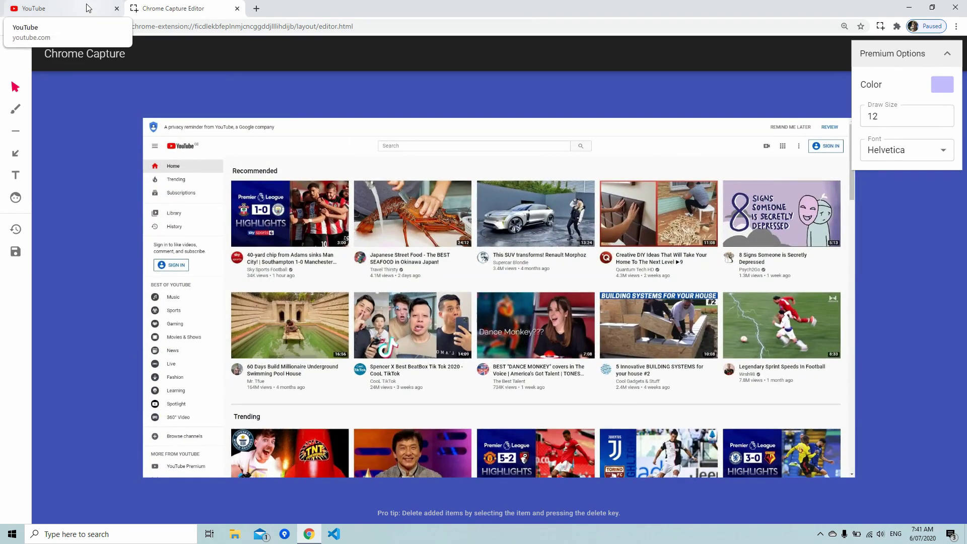
left_click(89, 8)
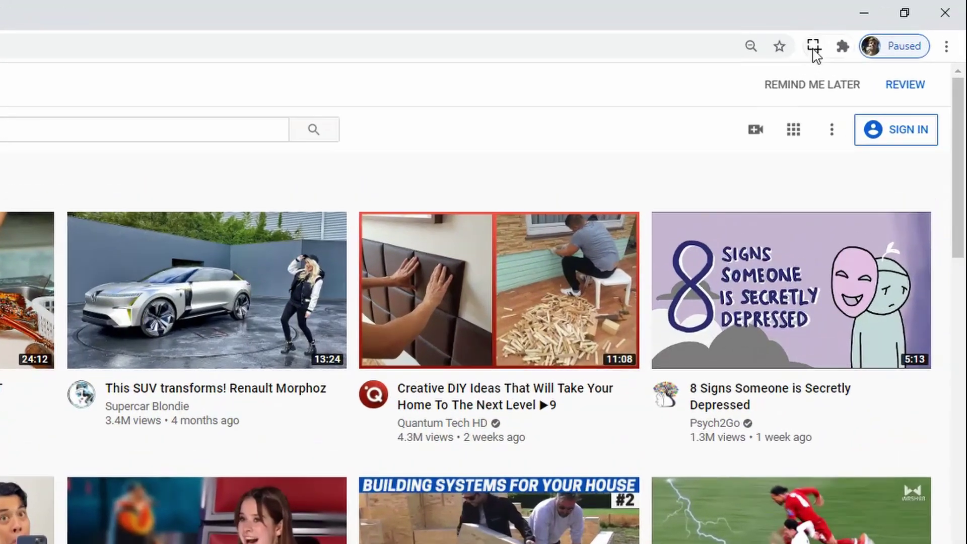
right_click(881, 25)
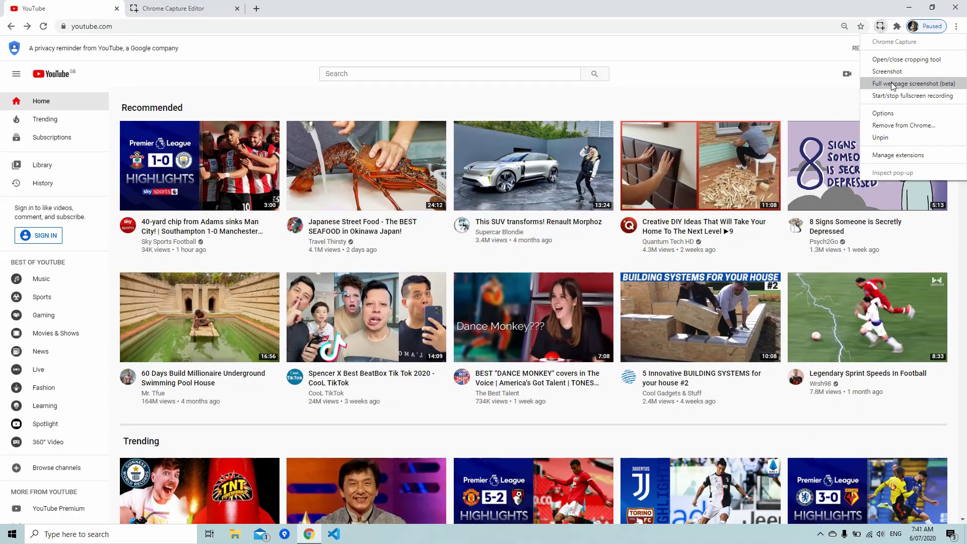
Capture the entire YouTube home page and save it as chrome-capture (32).jpg
left_click(851, 167)
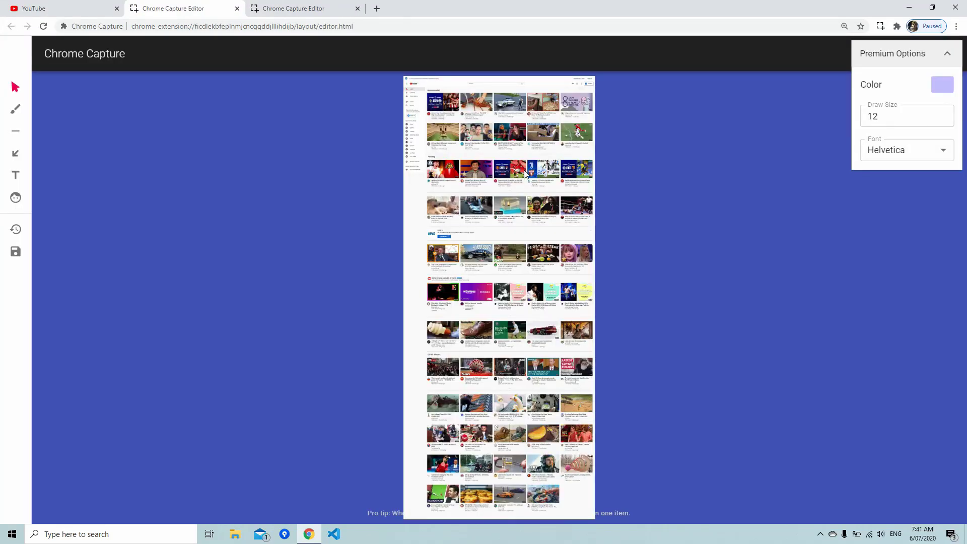
scroll(523, 177, "up", 3)
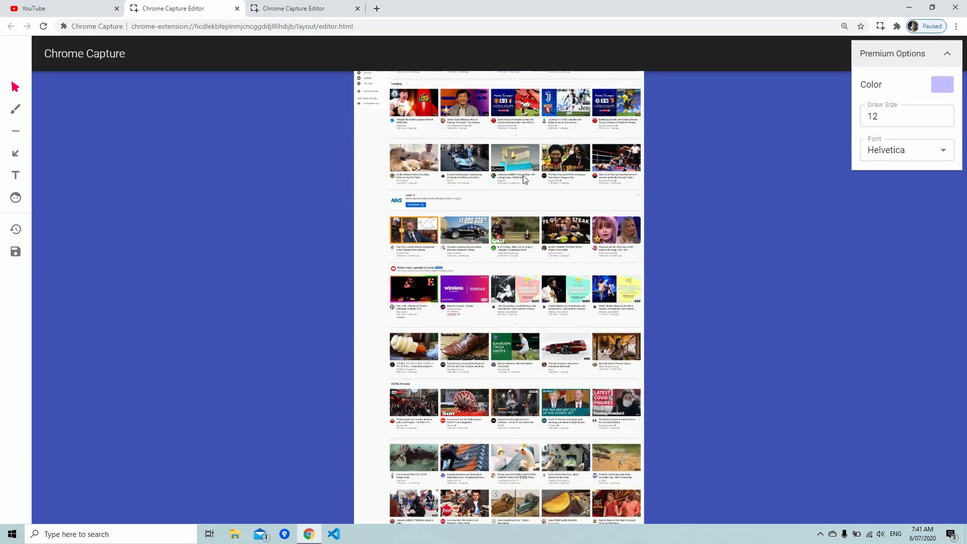
scroll(524, 180, "down", 3)
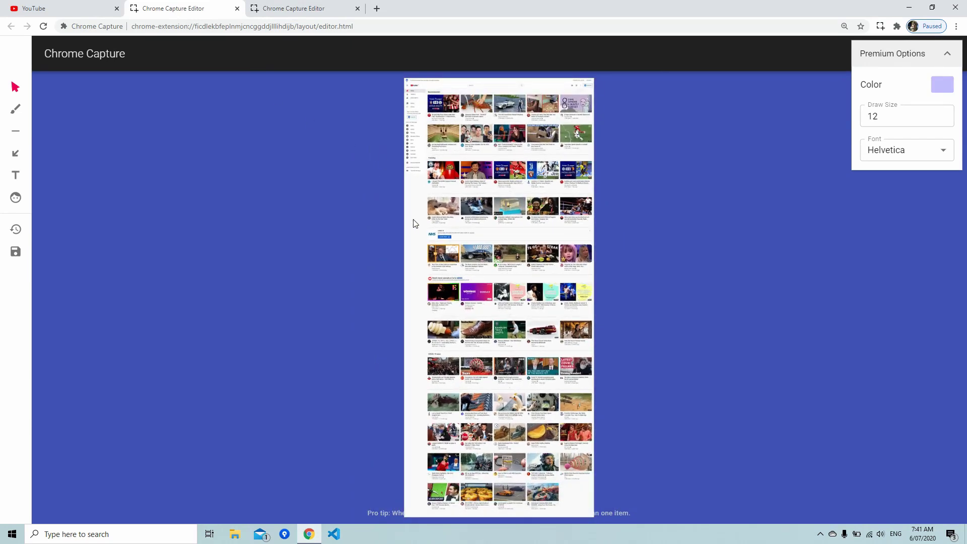
left_click(14, 258)
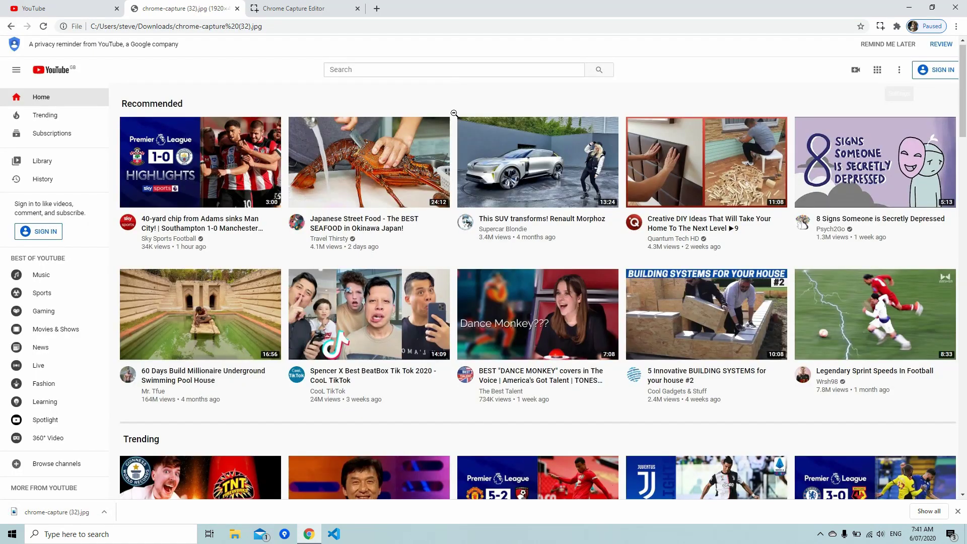
scroll(453, 113, "down", 9)
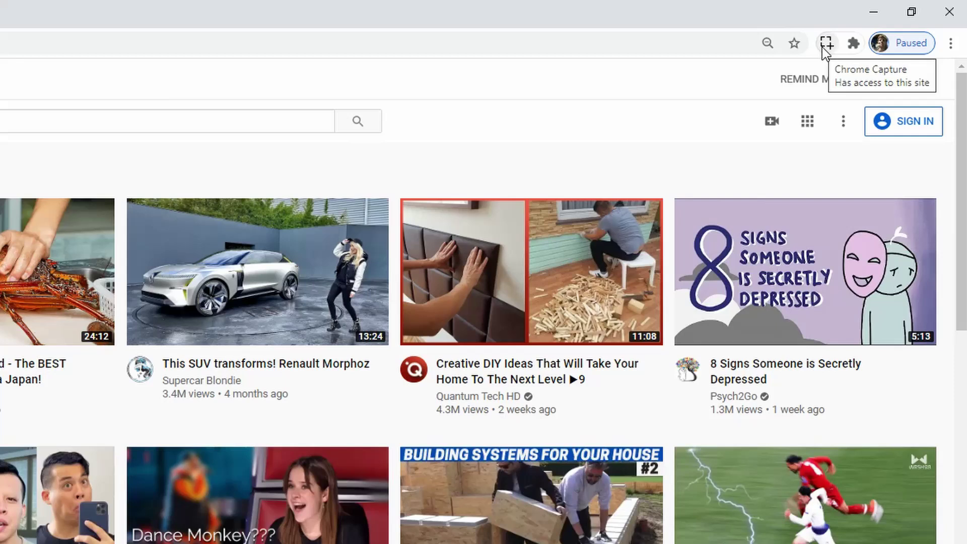
Crop a 705x493 region of the page, then go to the extension's settings page
right_click(878, 28)
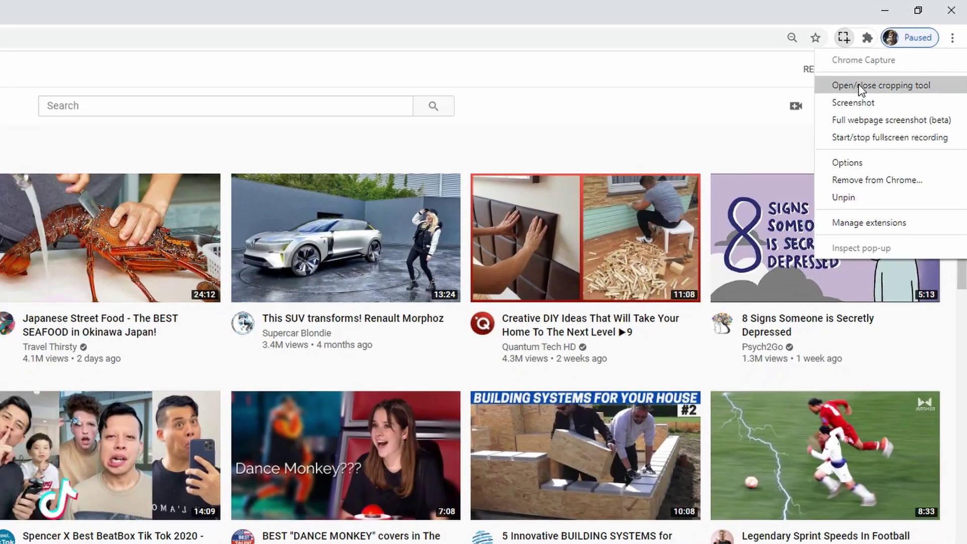
left_click(857, 97)
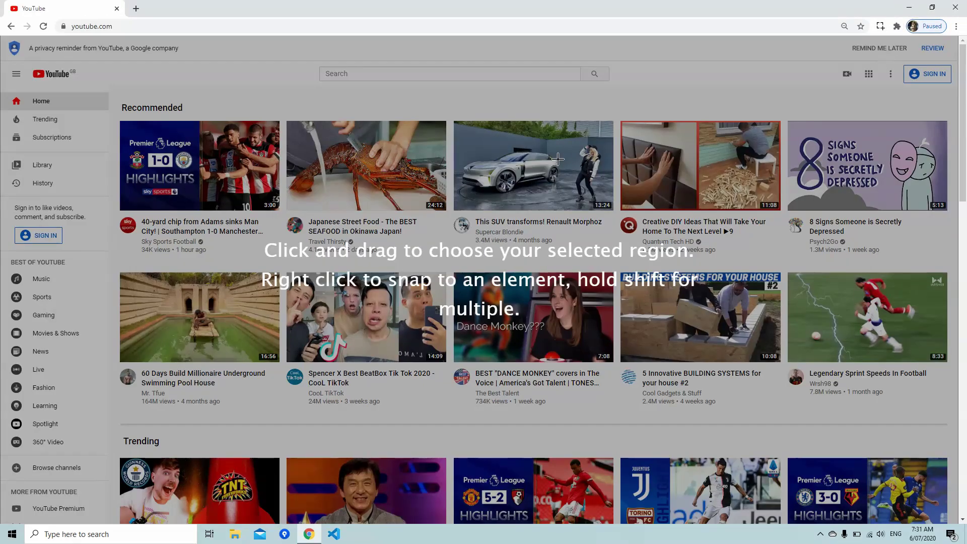
left_click_drag(558, 159, 238, 382)
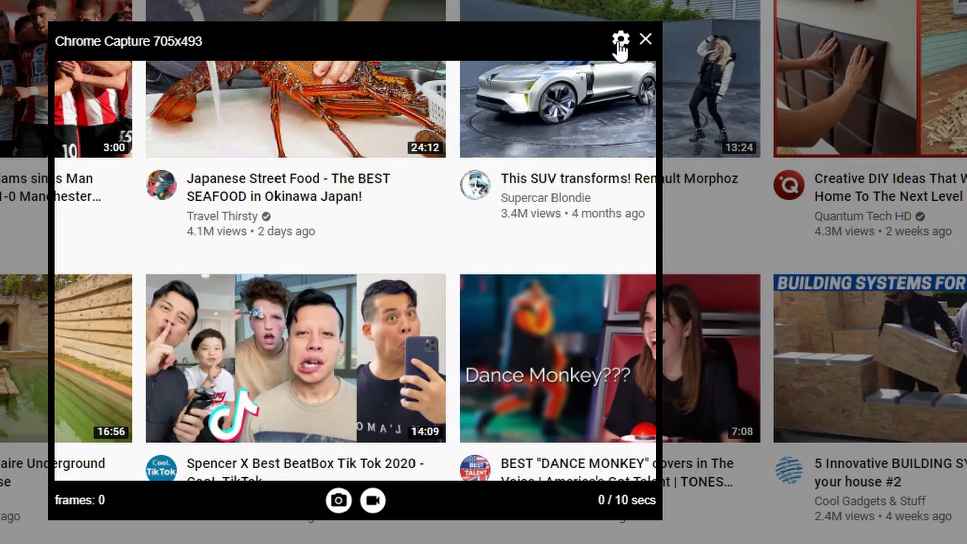
left_click(621, 42)
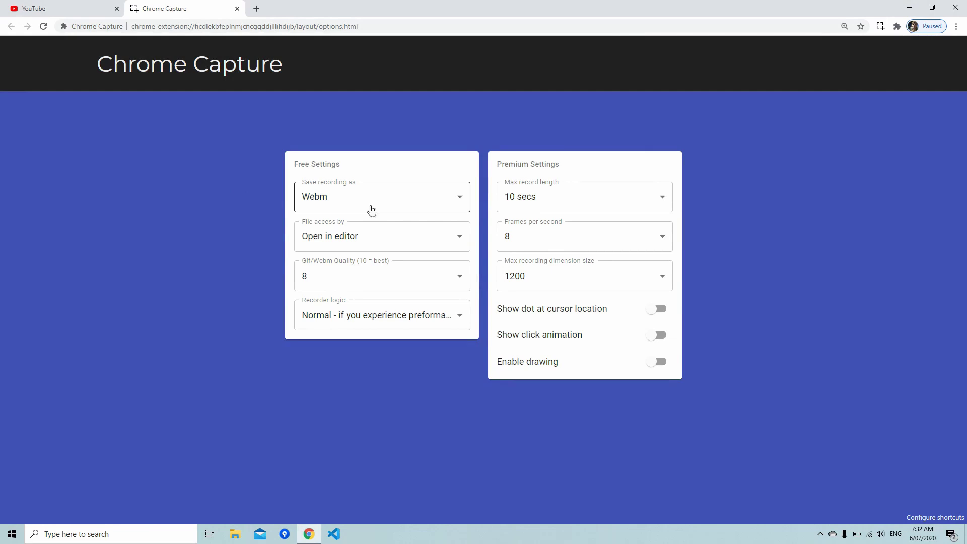
Save recordings as Gif at quality 10, opening in the editor, with Performant recorder logic
left_click(404, 200)
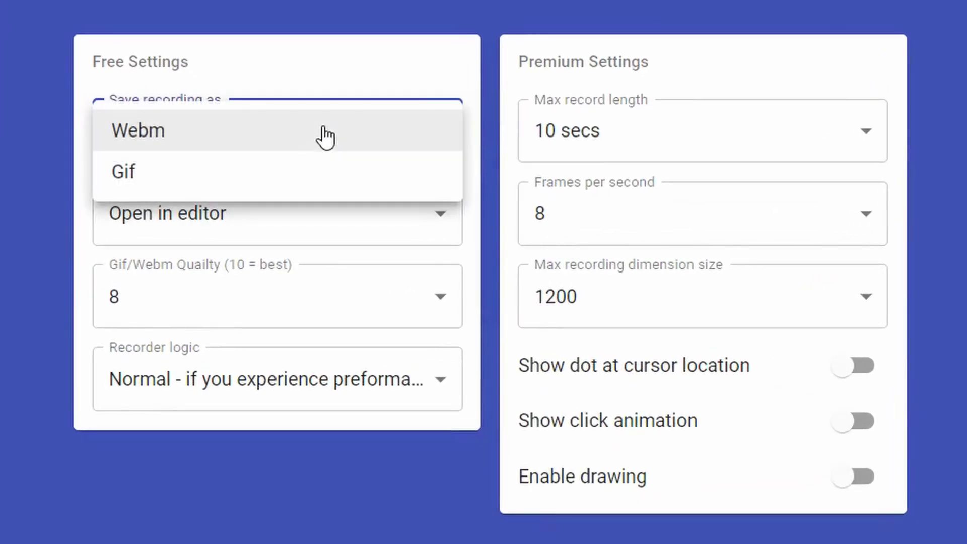
left_click(359, 194)
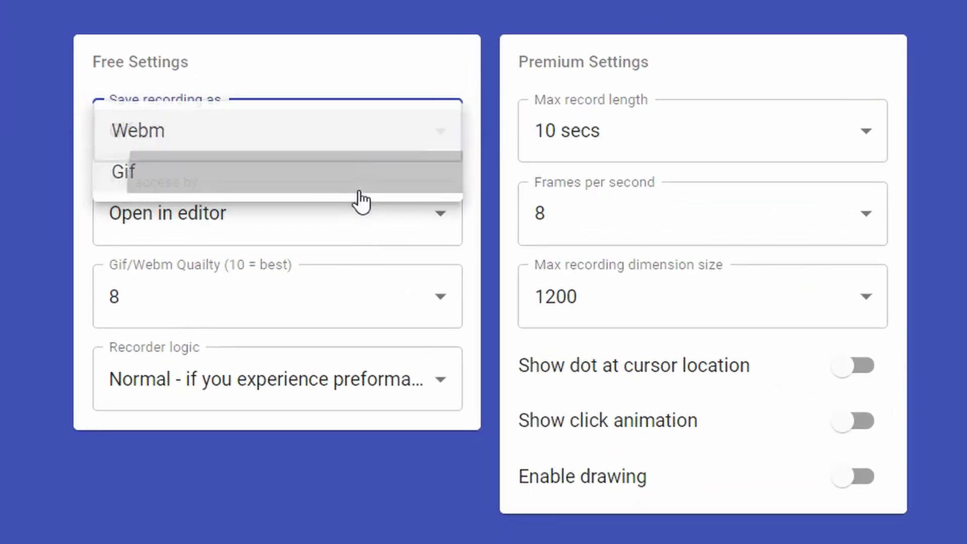
left_click(431, 220)
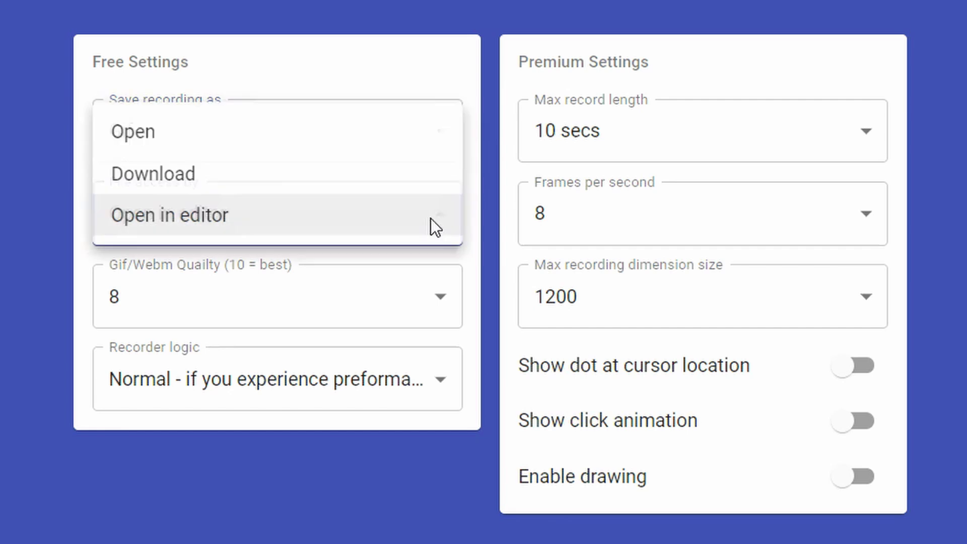
left_click(361, 215)
left_click(319, 322)
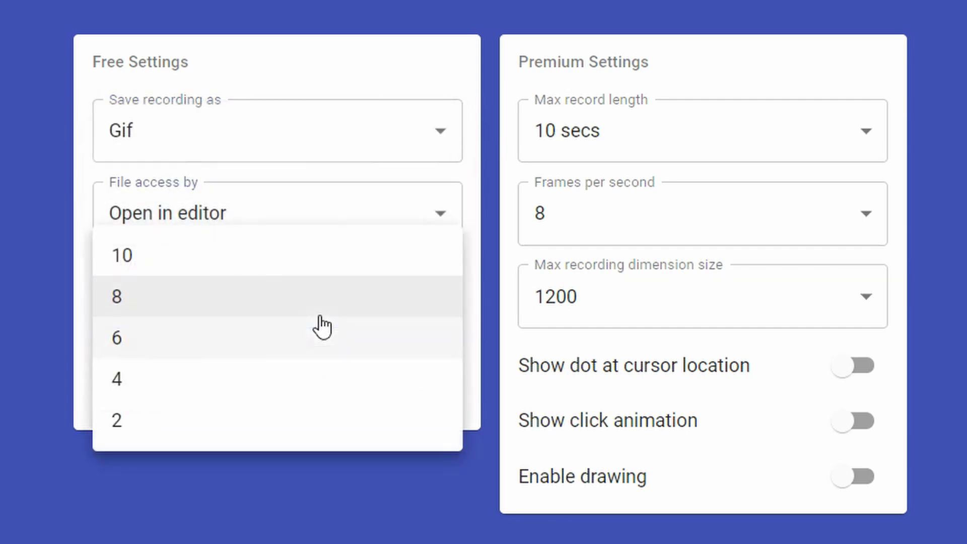
left_click(236, 271)
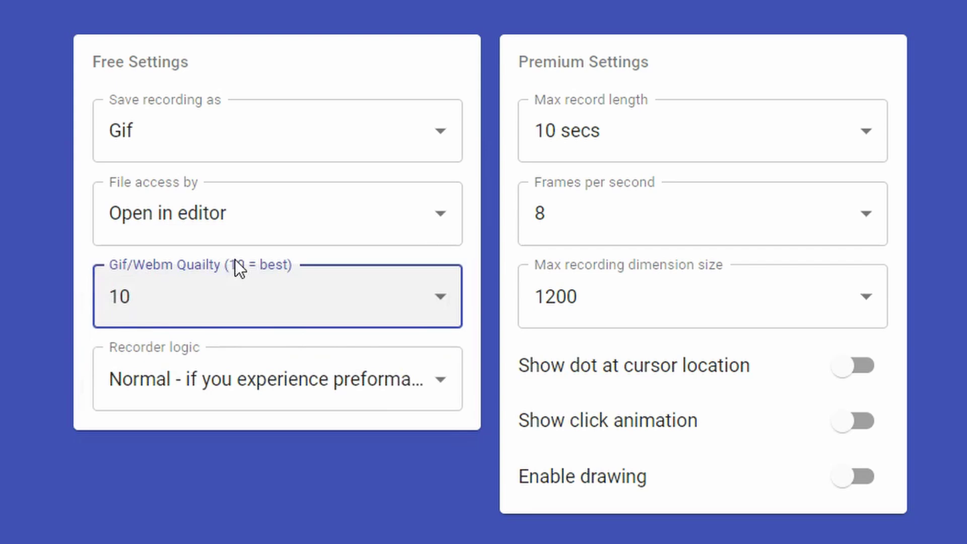
left_click(397, 388)
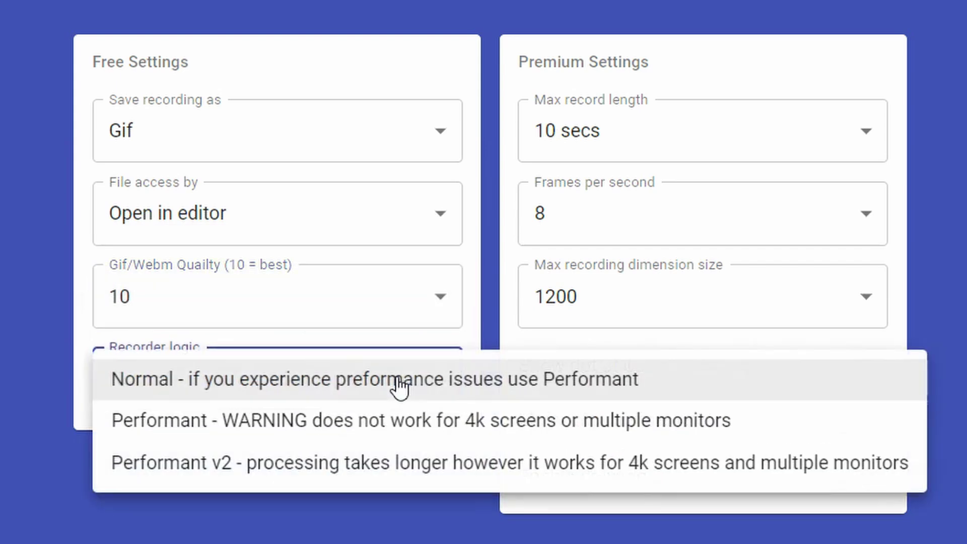
left_click(402, 420)
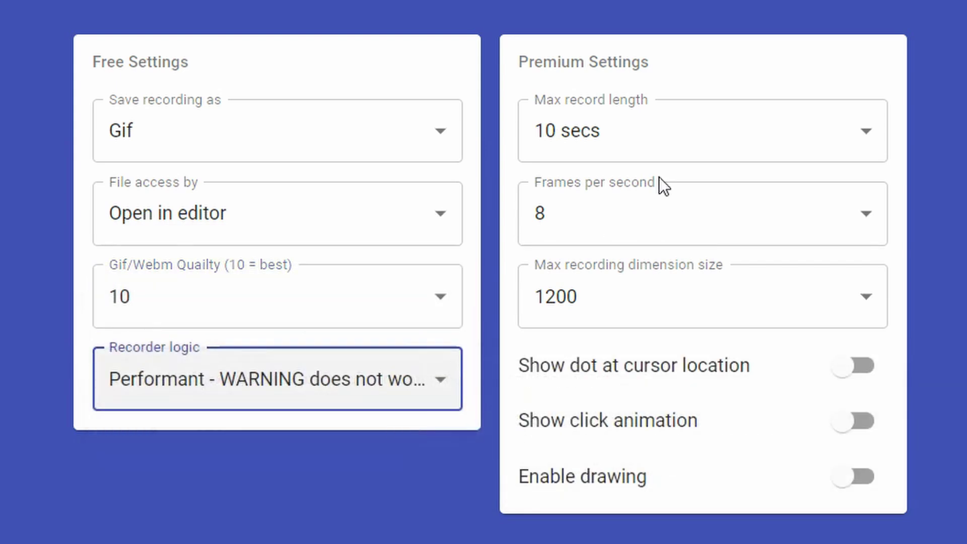
Set max record length to No limit, 12 frames per second, and max dimension 1000
left_click(727, 145)
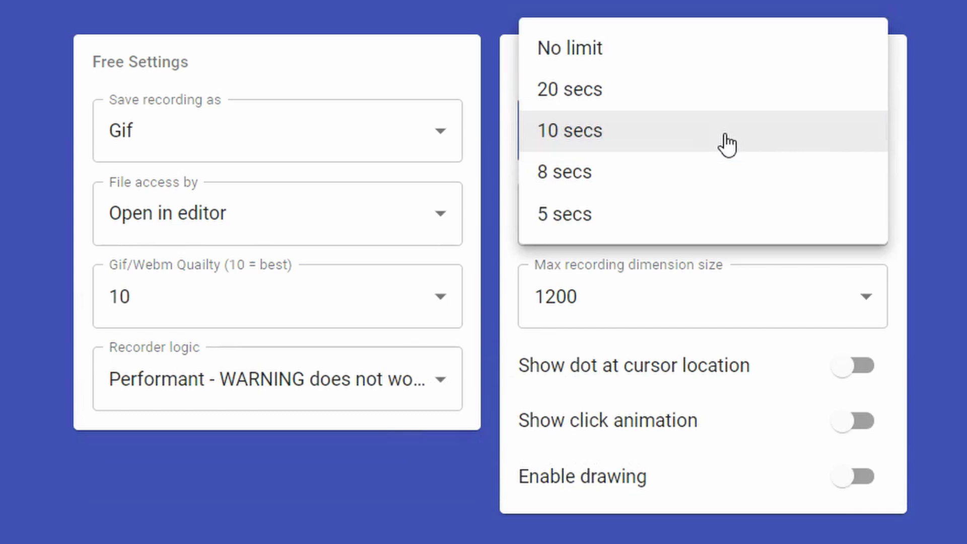
left_click(757, 57)
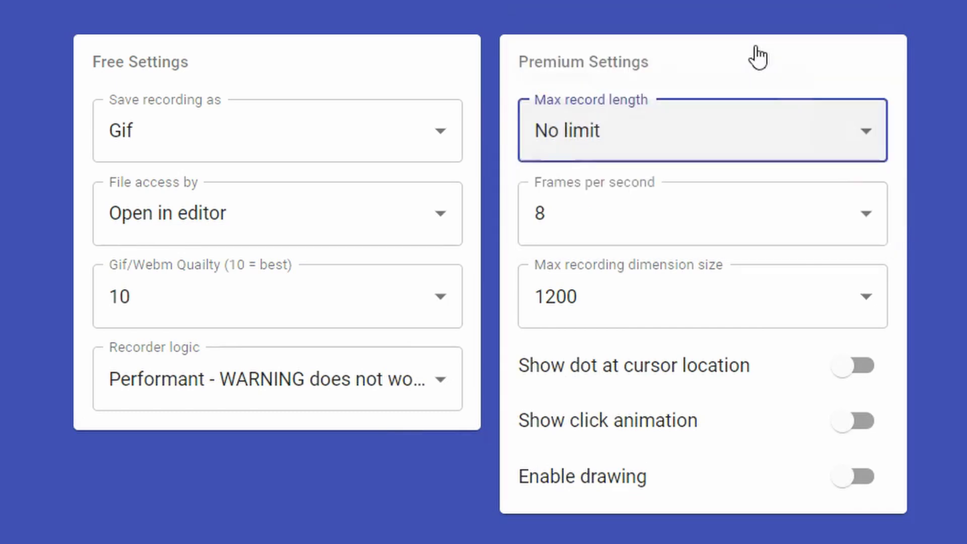
left_click(809, 205)
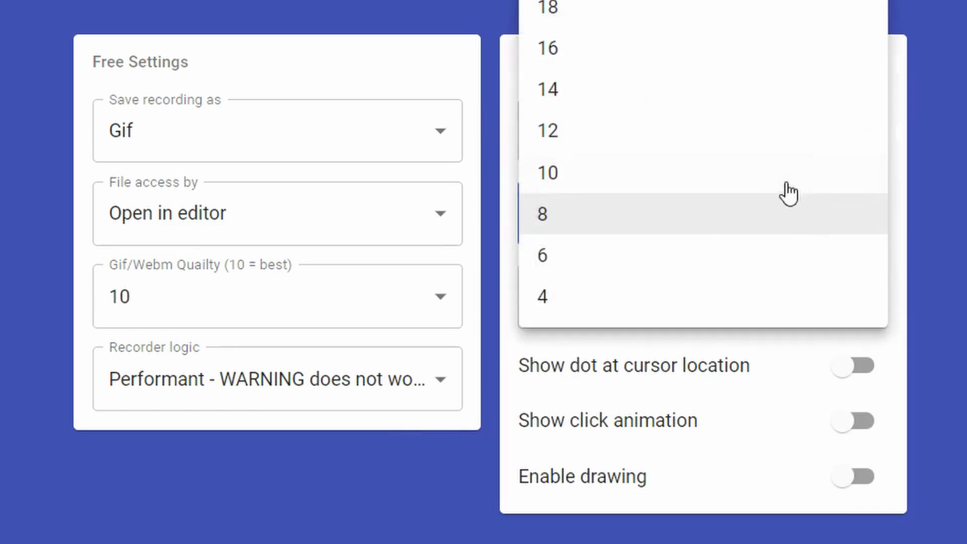
left_click(749, 132)
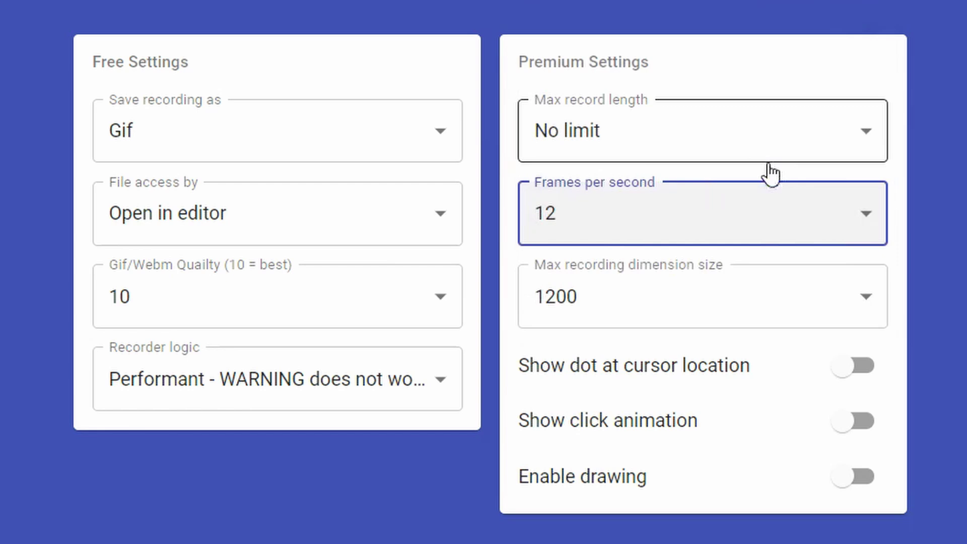
left_click(806, 299)
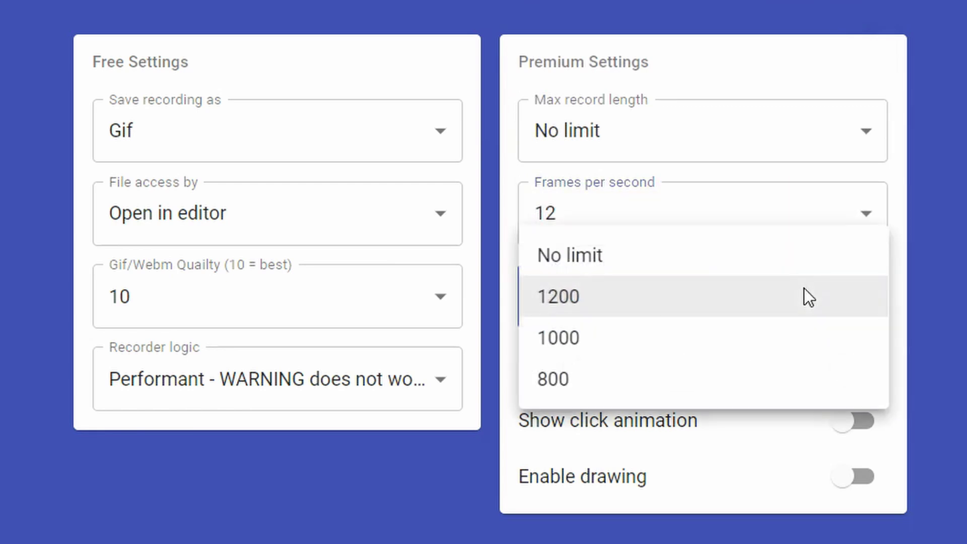
left_click(762, 349)
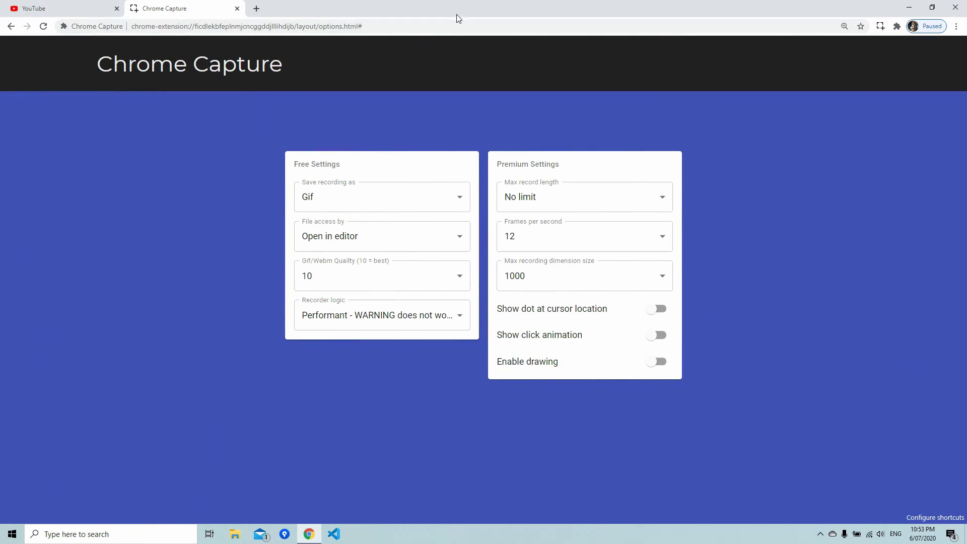
Snap the settings window left and open google.com in its own right-half window
left_click_drag(456, 14, 14, 32)
left_click(257, 14)
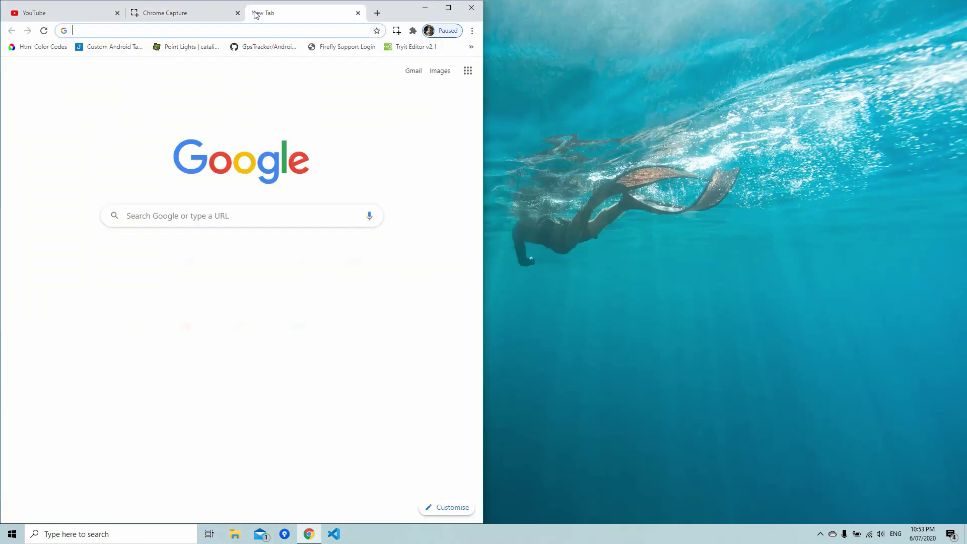
type("google.com")
key("Return")
left_click_drag(297, 13, 965, 246)
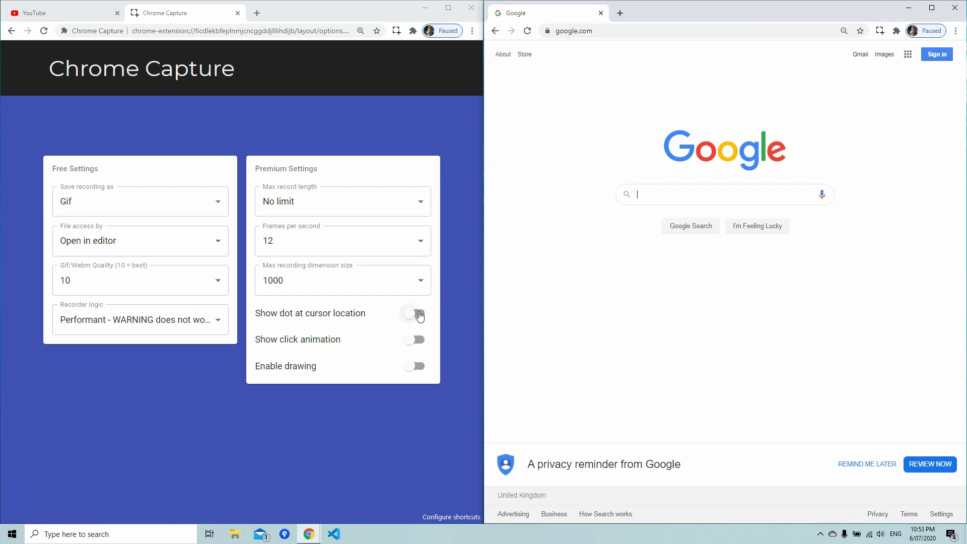
Turn on a size-20 cursor dot coloured purple #AA40D4
left_click(420, 315)
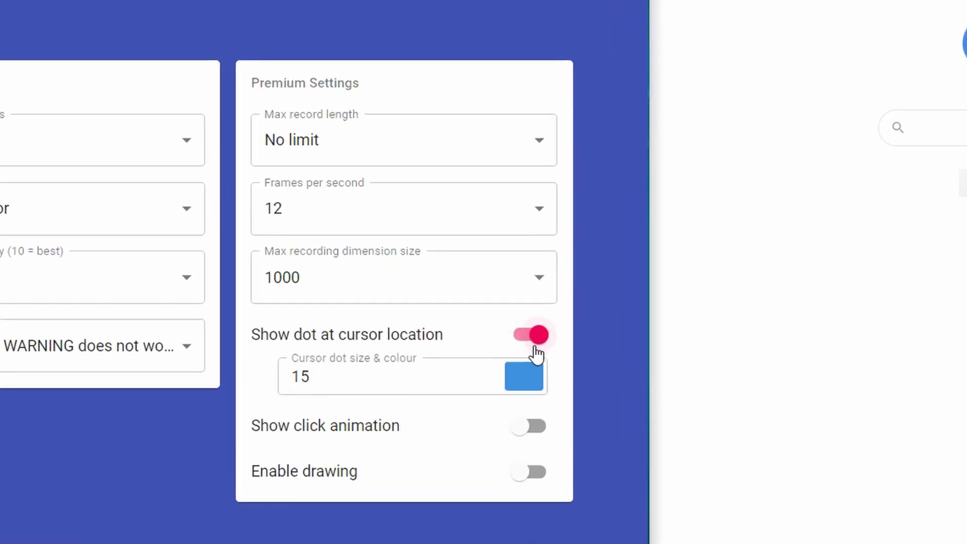
left_click(482, 386)
left_click(406, 342)
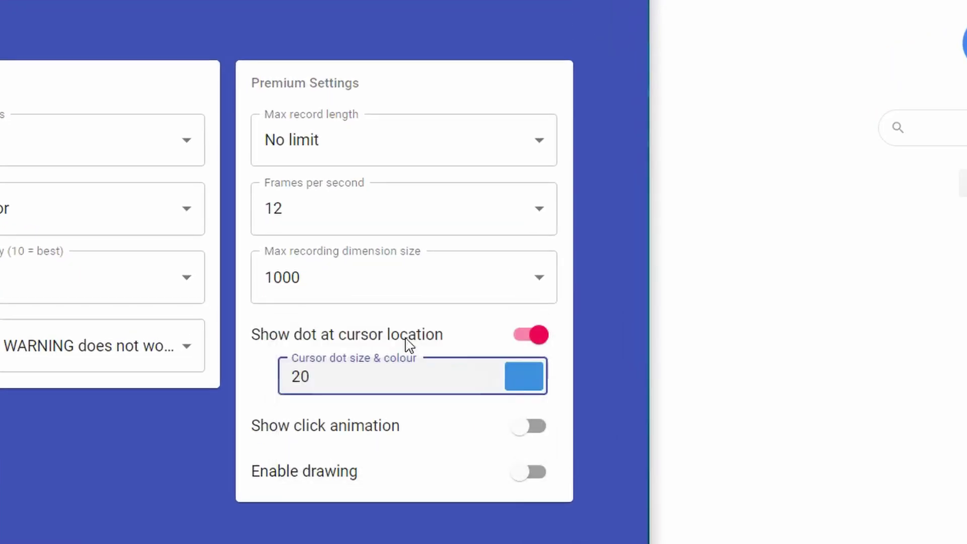
left_click(509, 385)
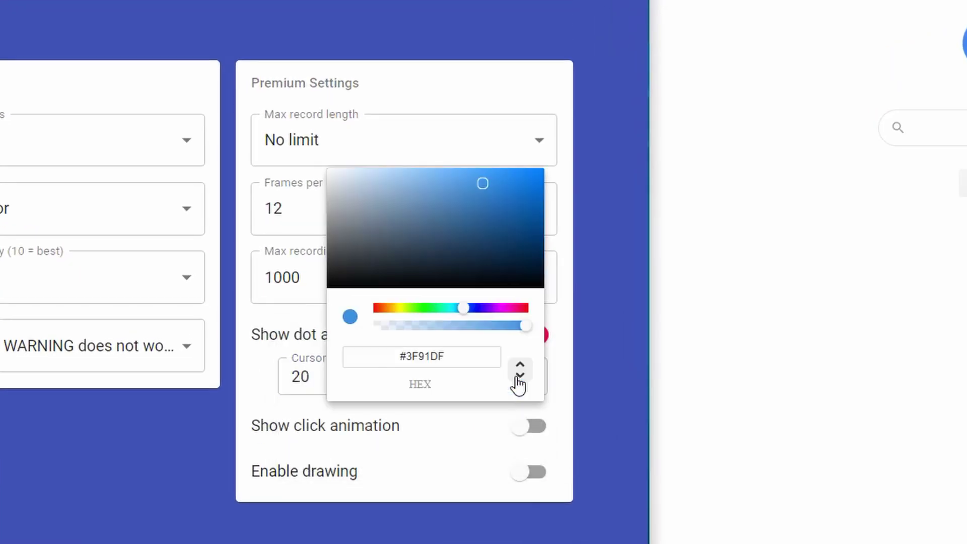
left_click(503, 245)
left_click(497, 308)
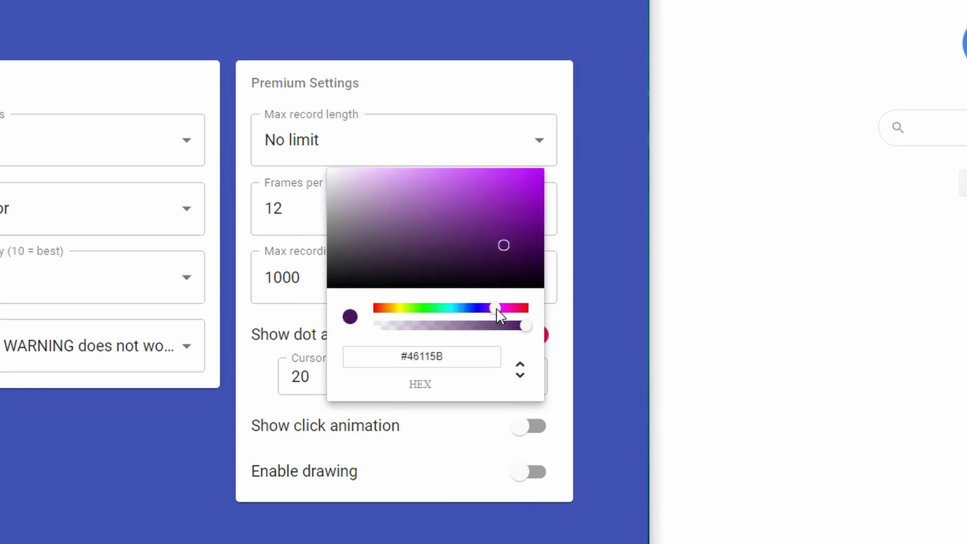
left_click(480, 188)
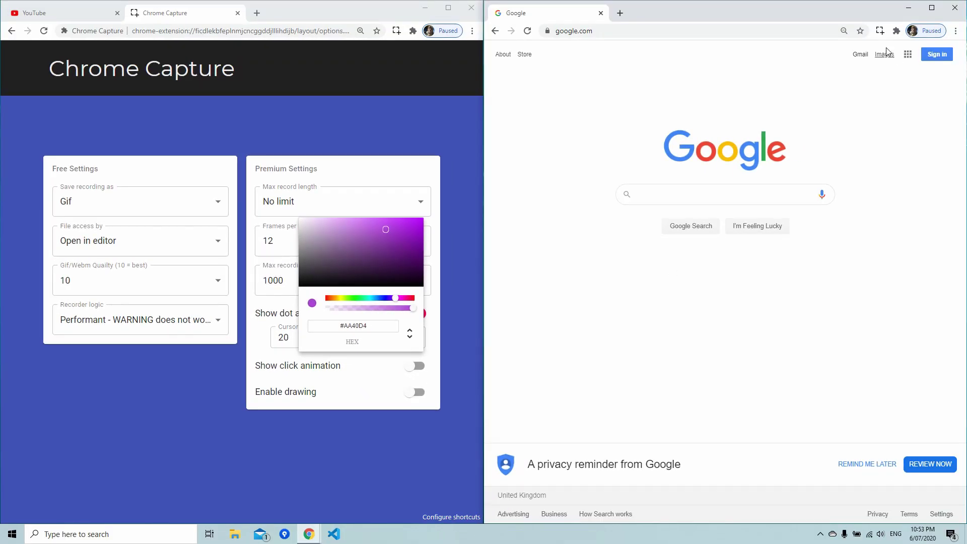
Mark a 718x615 capture region over Google and switch the cursor dot off
left_click(879, 31)
left_click_drag(579, 108, 885, 381)
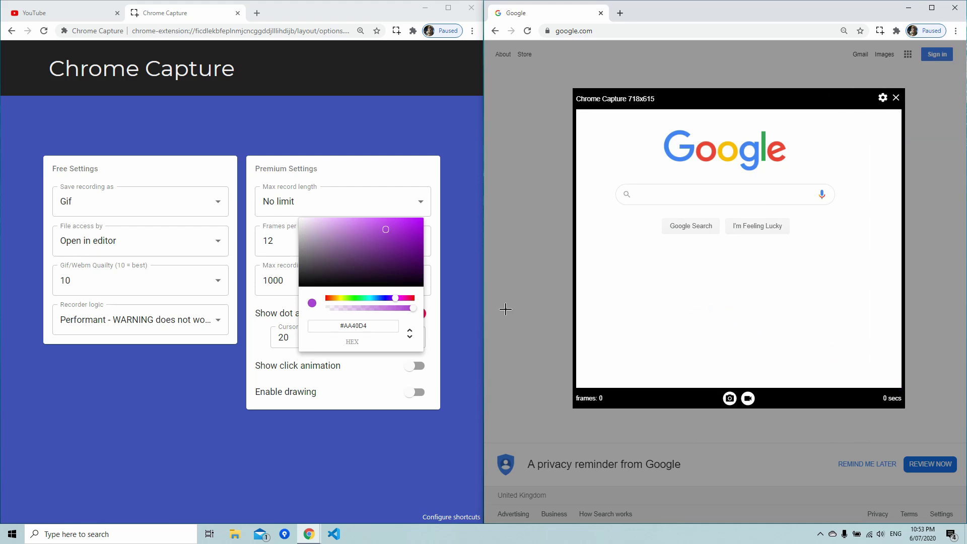
left_click(440, 342)
Try the click animation on the Google capture area, then switch click animation and drawing off
left_click(415, 313)
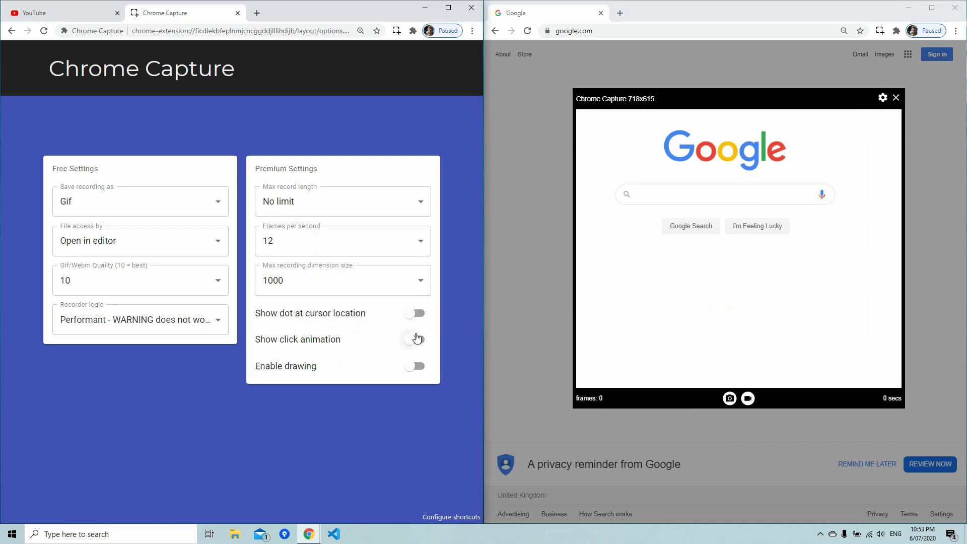
left_click(414, 340)
left_click(652, 288)
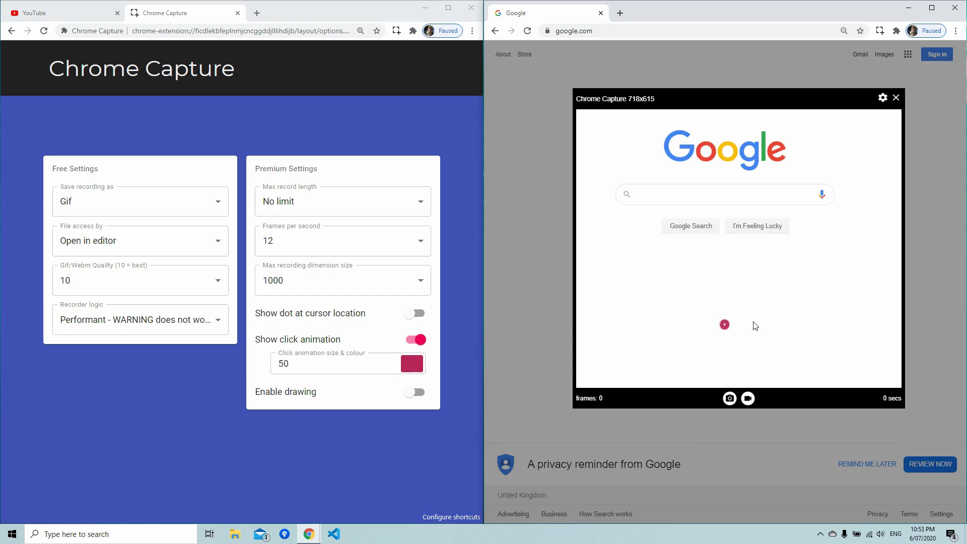
left_click(709, 194)
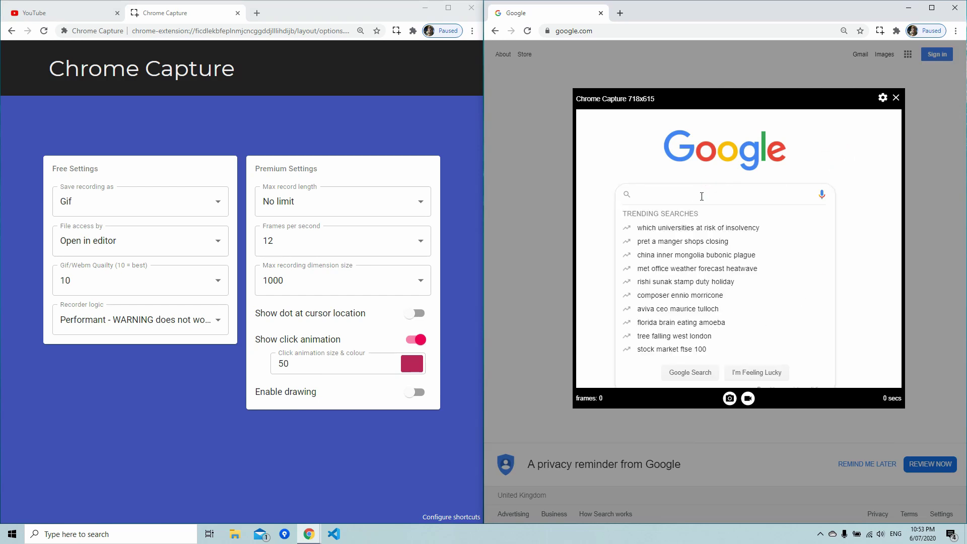
left_click(420, 339)
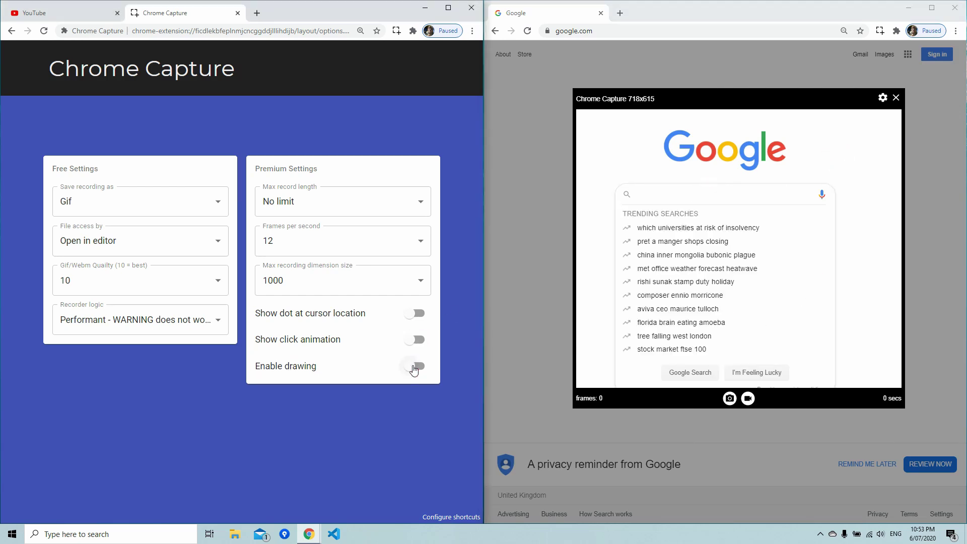
left_click(592, 205)
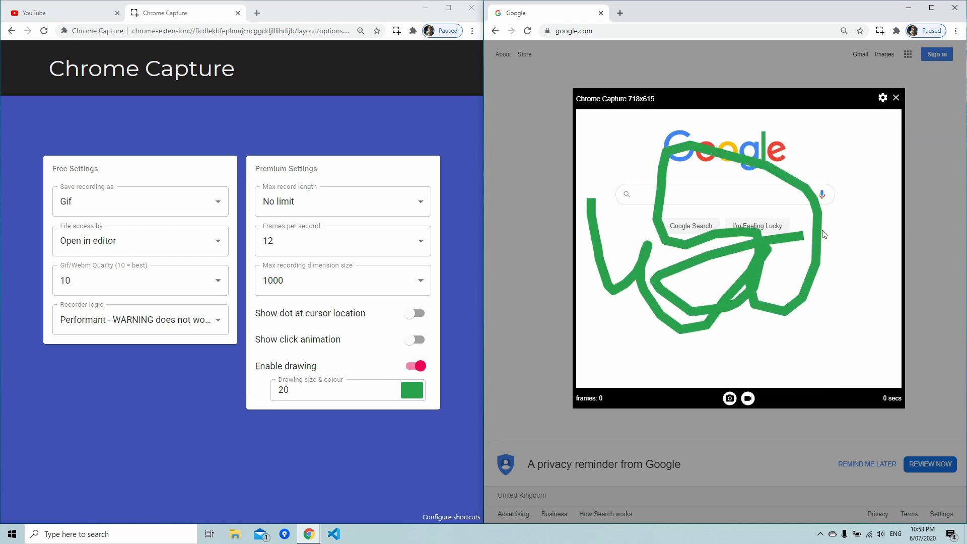
left_click(414, 367)
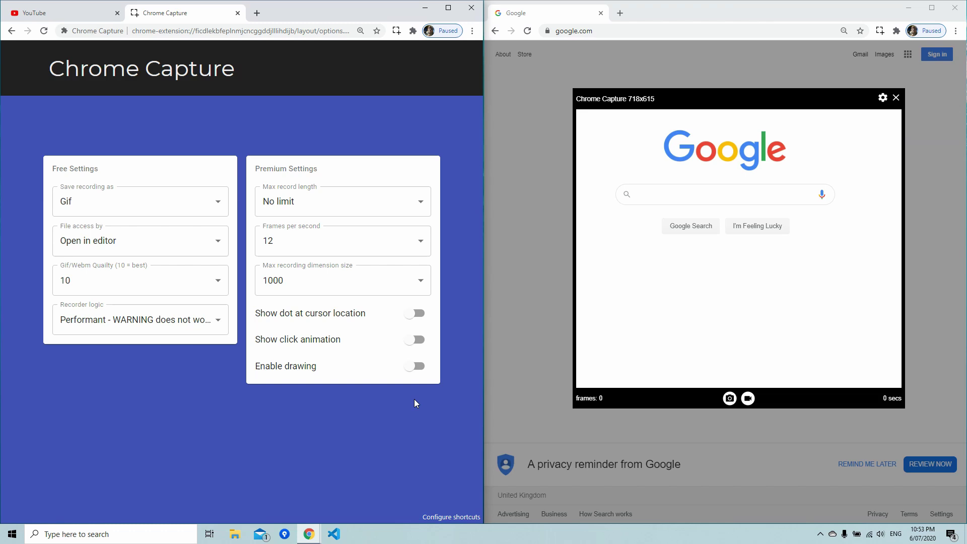
Open the extension's keyboard shortcut settings via Configure shortcuts
left_click(441, 517)
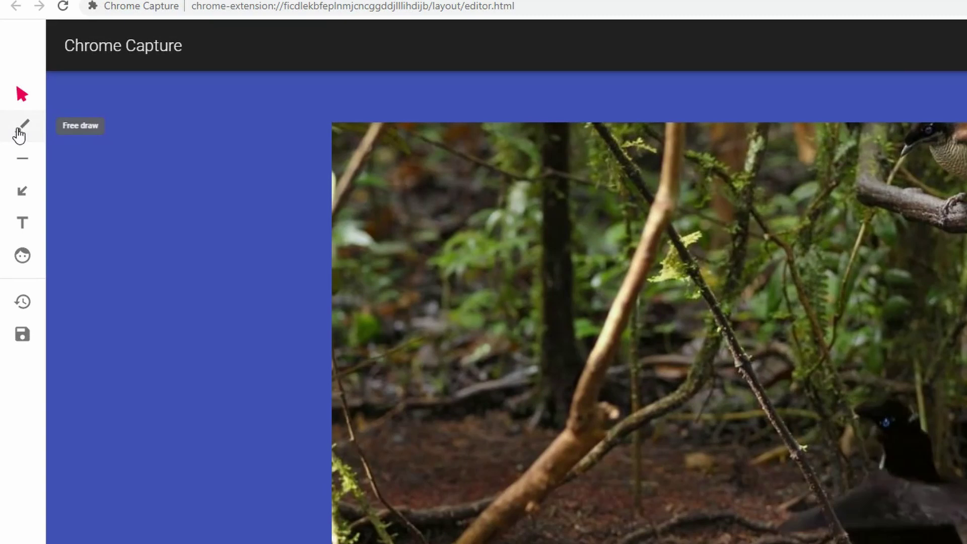
Freehand-draw a smiley face with two eyes and a smile on the bird capture
left_click(31, 146)
left_click_drag(290, 155, 293, 215)
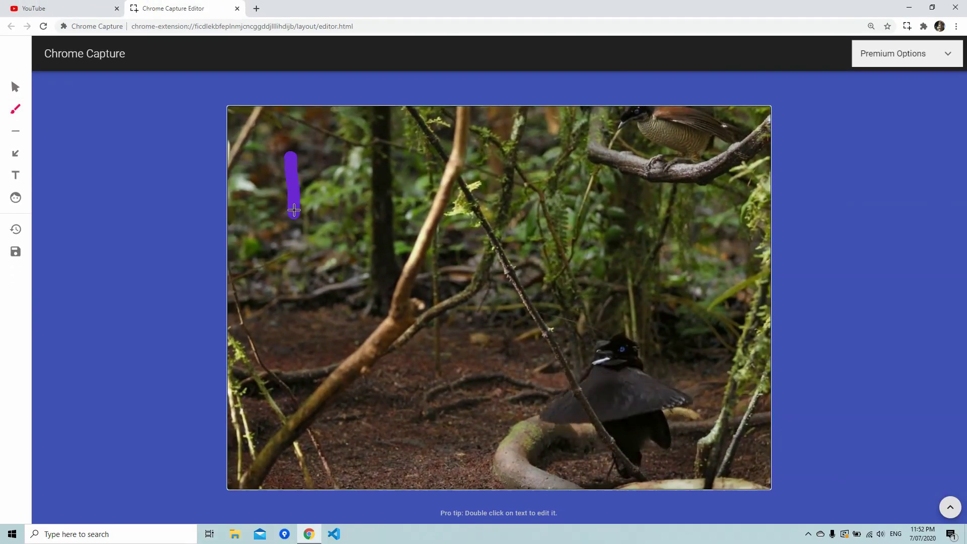
left_click_drag(334, 155, 342, 216)
mouse_move(250, 247)
left_mouse_down()
mouse_move(275, 280)
mouse_move(353, 275)
mouse_move(370, 247)
left_mouse_up()
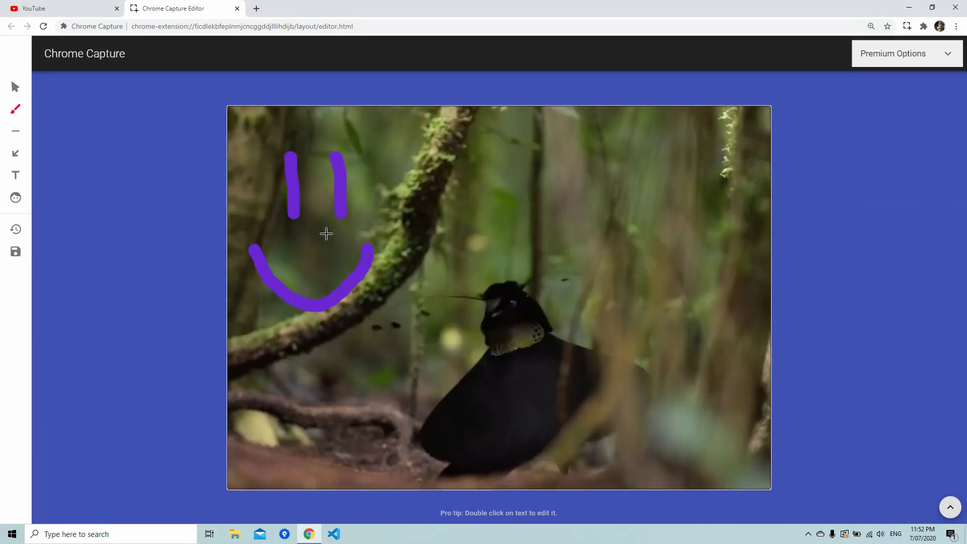
Draw a long straight line across the bottom and an arrow pointing down-left
left_click(16, 131)
mouse_move(302, 439)
left_mouse_down()
mouse_move(647, 440)
mouse_move(723, 356)
mouse_move(740, 434)
left_mouse_up()
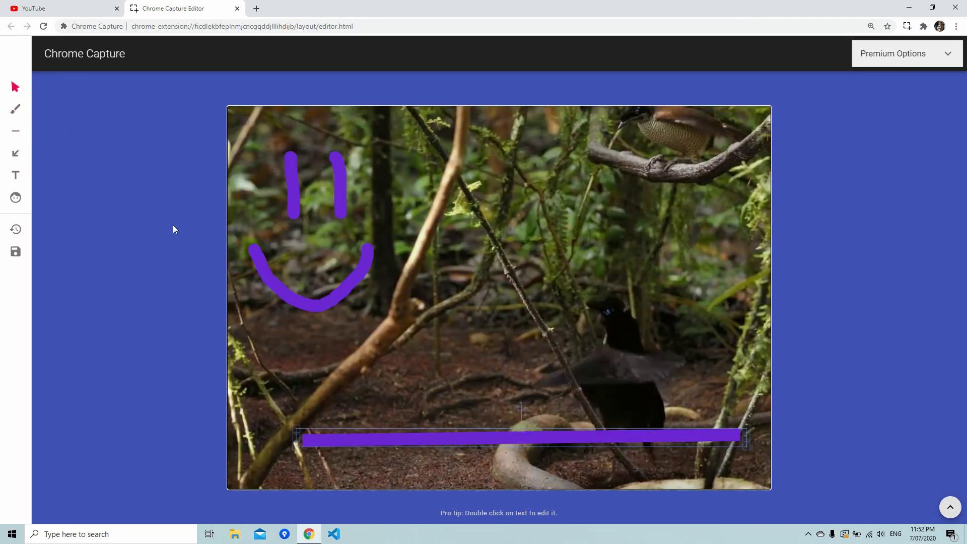
left_click(18, 152)
left_click_drag(700, 155, 572, 255)
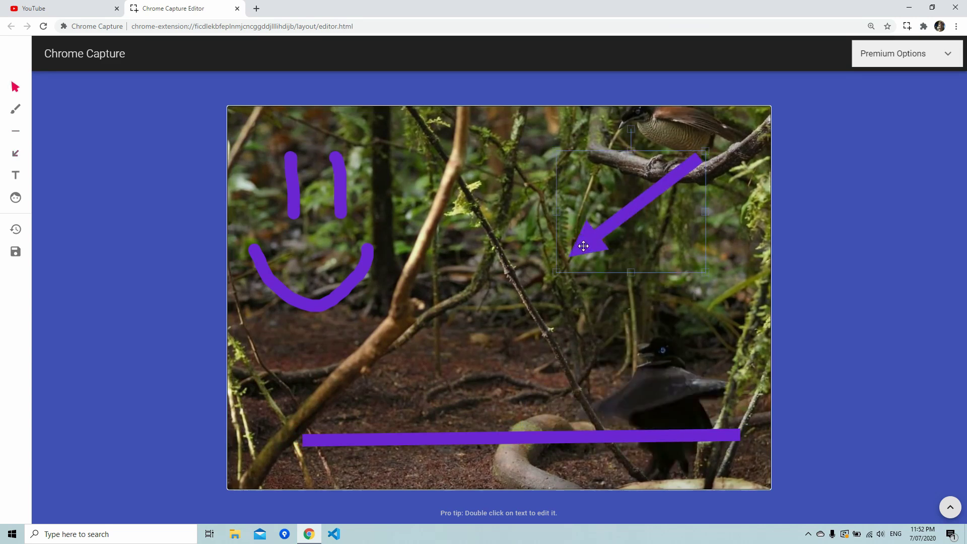
Add the text 'Hello world' at lower left, then edit it to 'Hello!'
left_click(16, 176)
left_click(272, 362)
type("H")
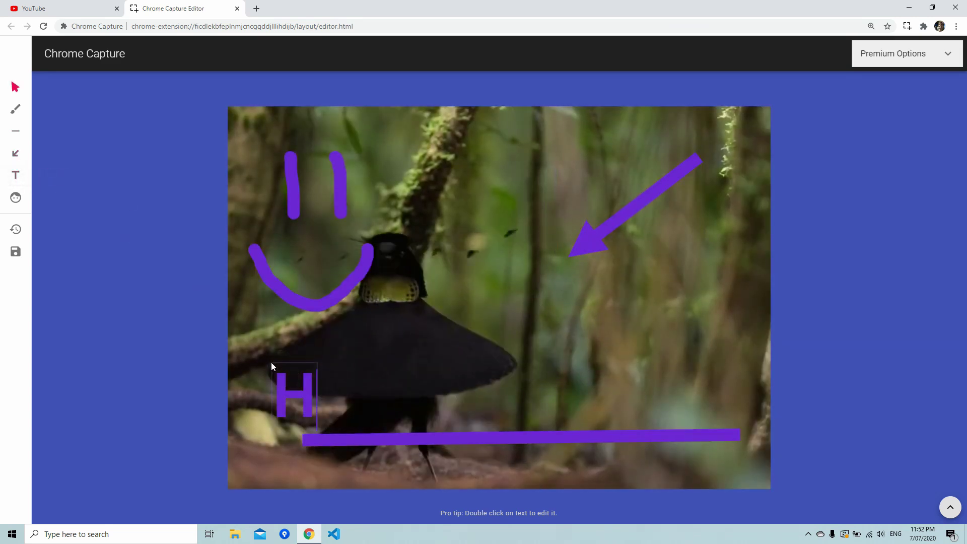
type("ello world")
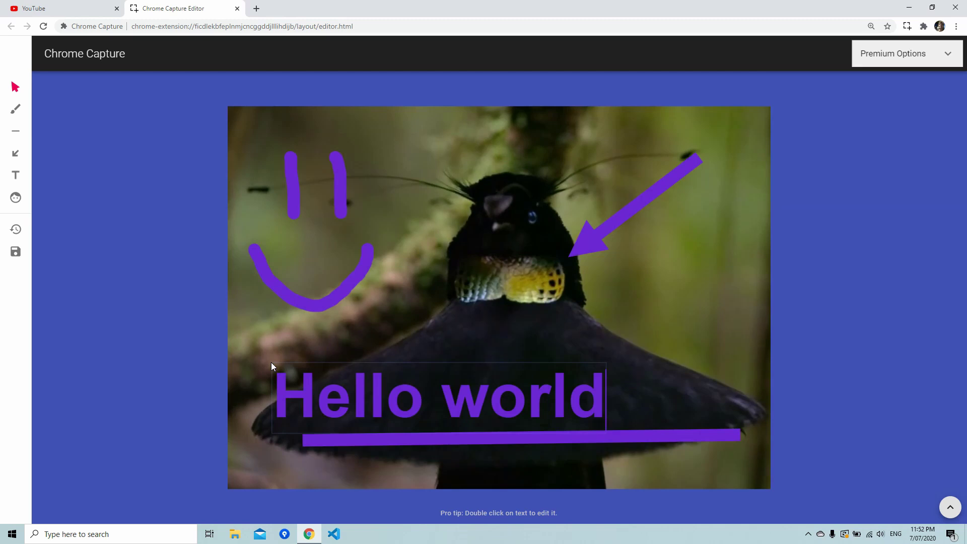
left_click(444, 307)
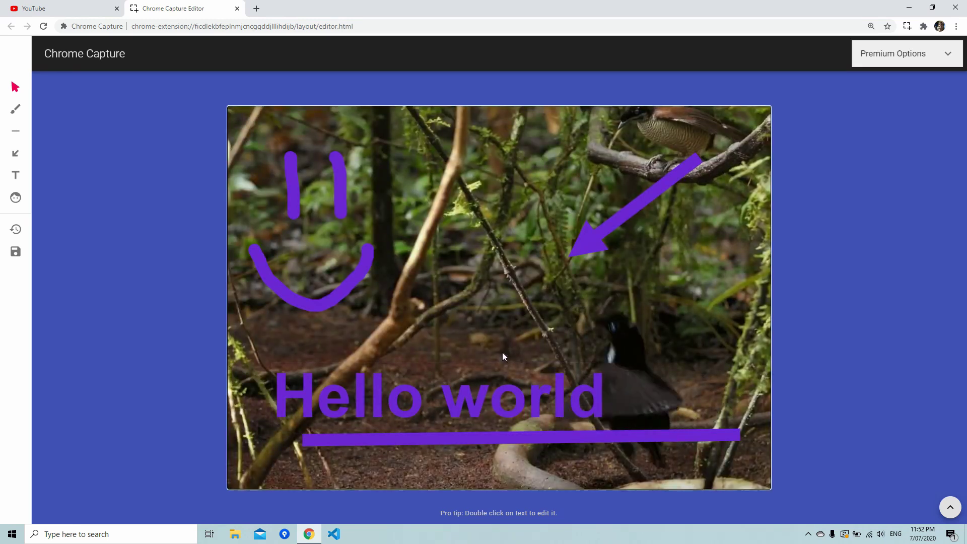
double_click(502, 396)
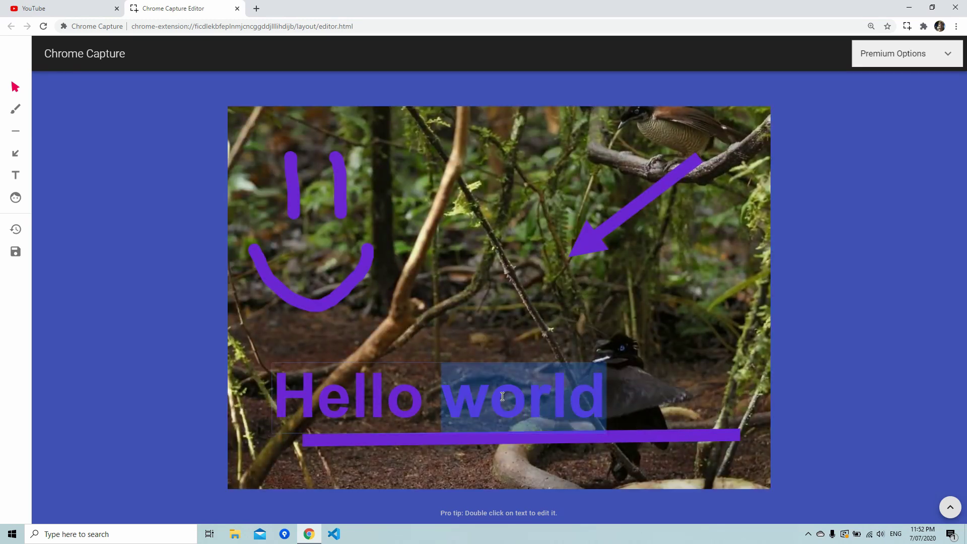
key("BackSpace")
type("!")
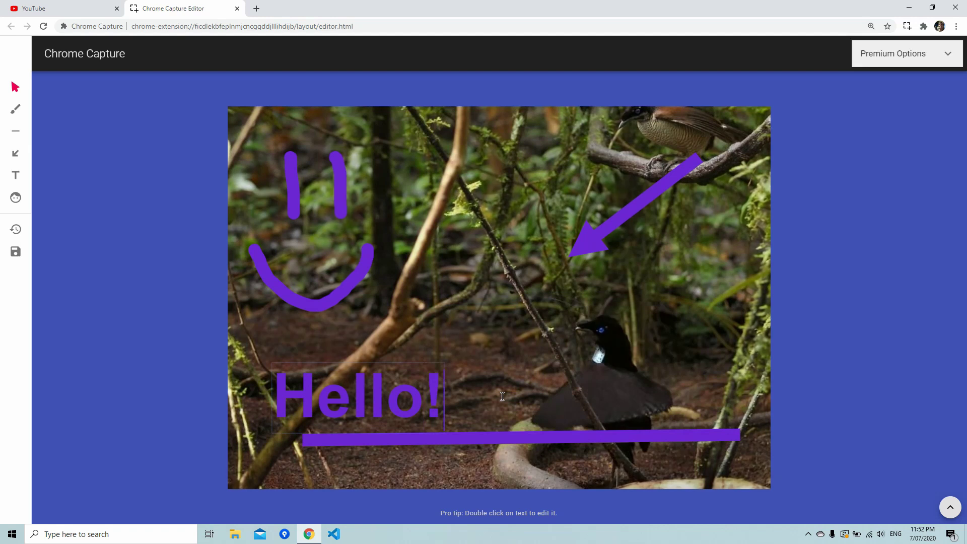
left_click(516, 367)
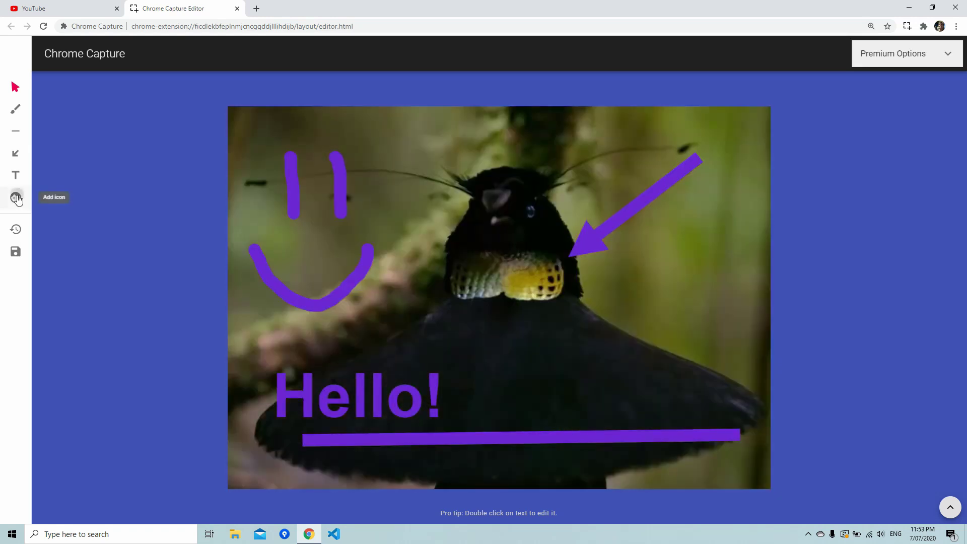
Add a shutter icon, then enlarge, move and rotate it
left_click(17, 198)
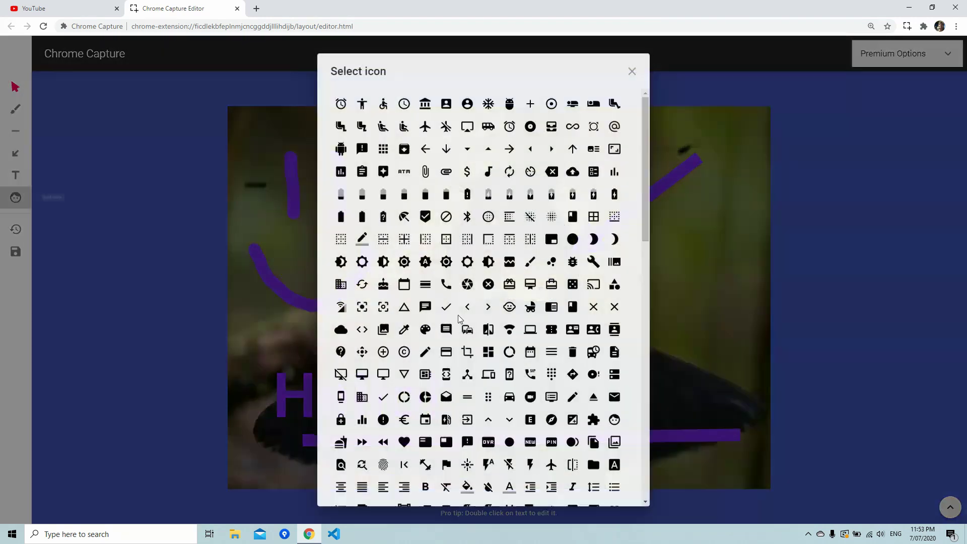
left_click(467, 286)
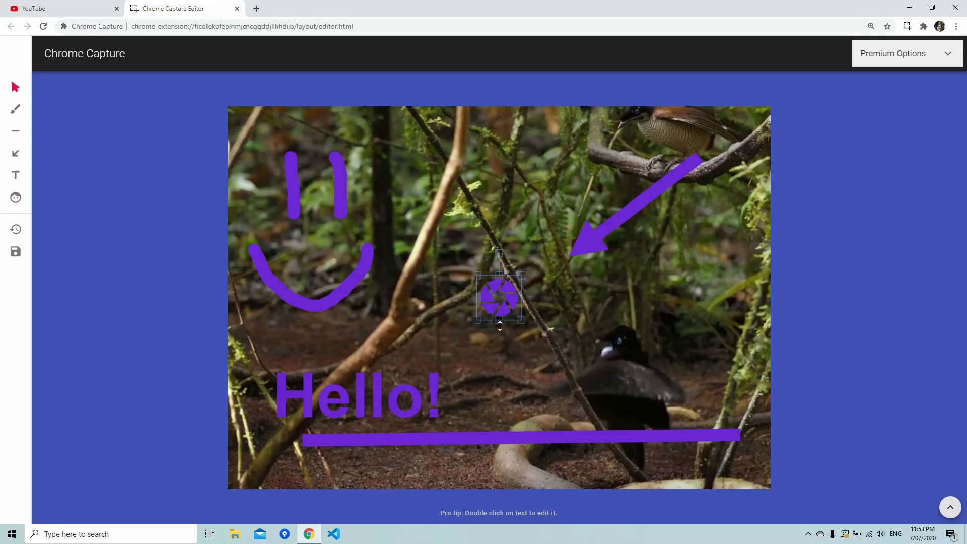
left_click_drag(519, 318, 606, 404)
left_click_drag(573, 363, 534, 335)
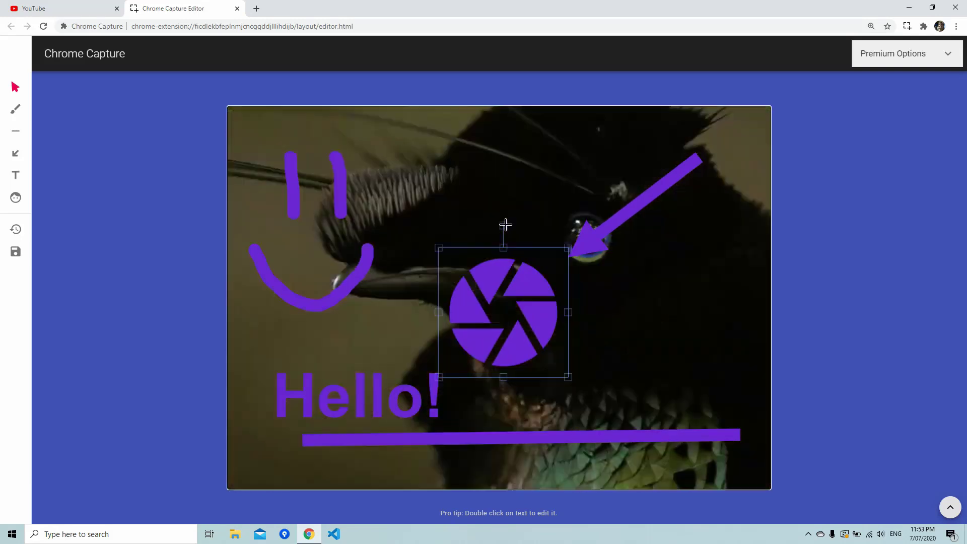
left_click_drag(503, 226, 459, 302)
Group the icon with Hello!, resize and move the group, delete it, and undo all drawings
left_click(361, 399, "shift")
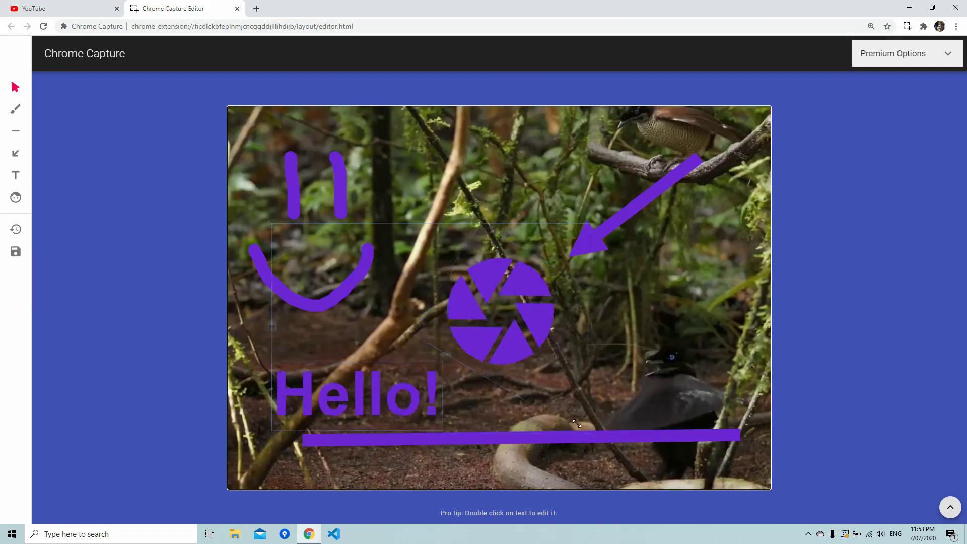
left_click_drag(592, 433, 512, 380)
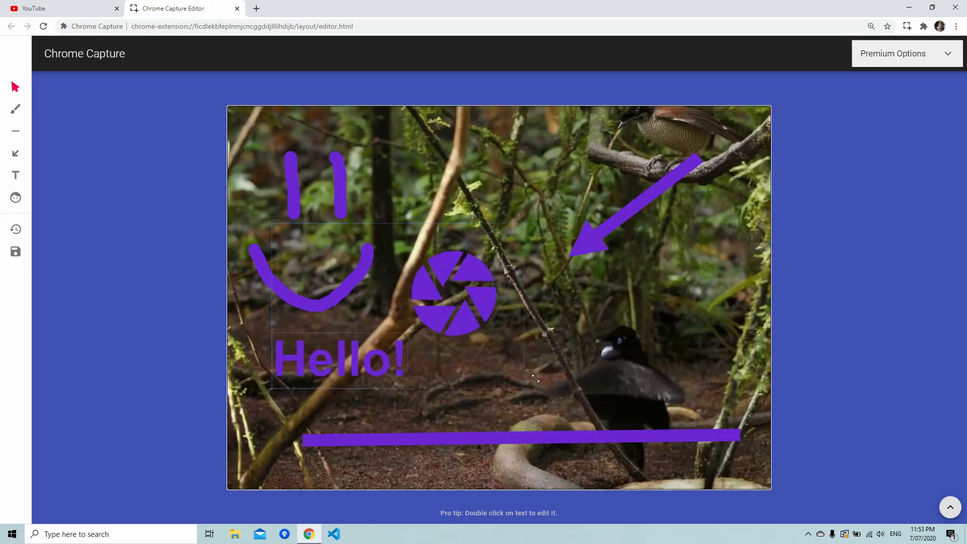
left_click_drag(485, 298, 549, 331)
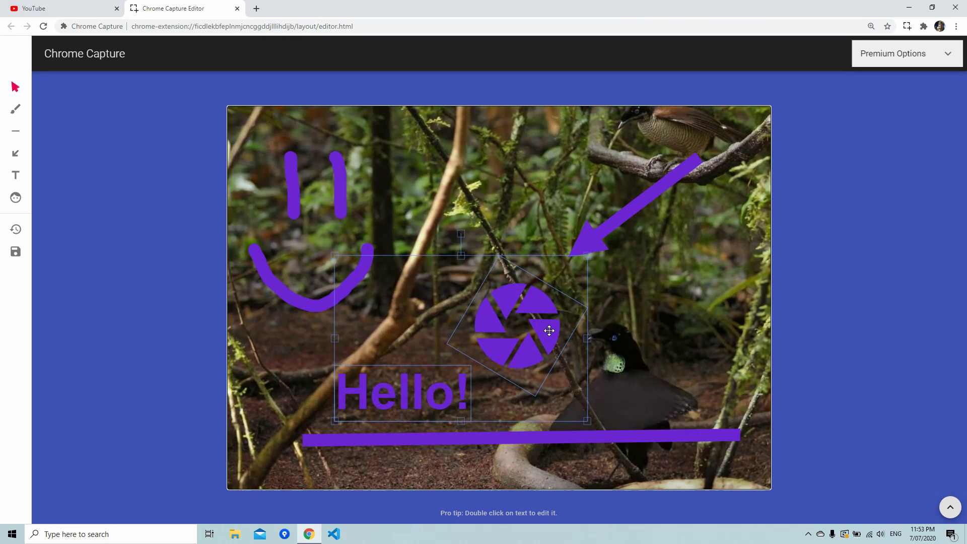
key("Delete")
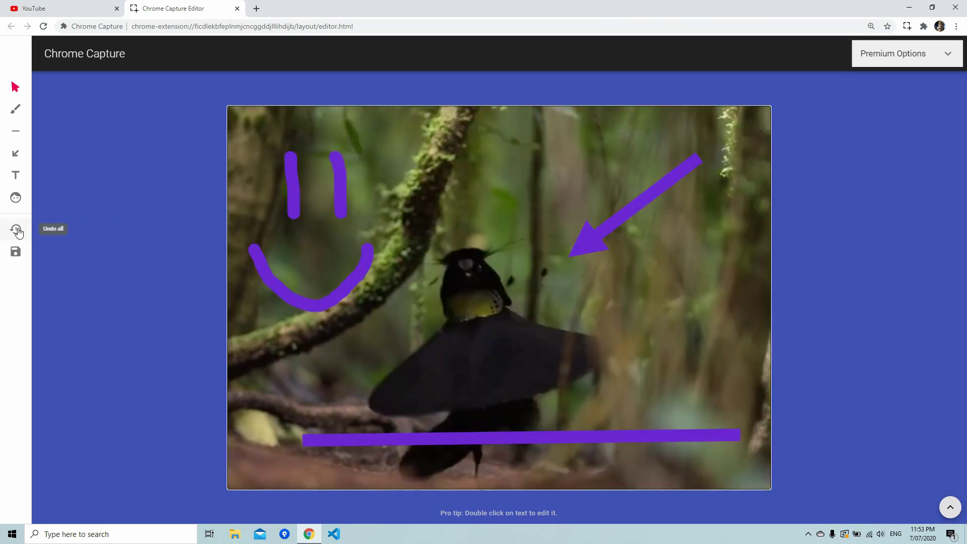
left_click(20, 231)
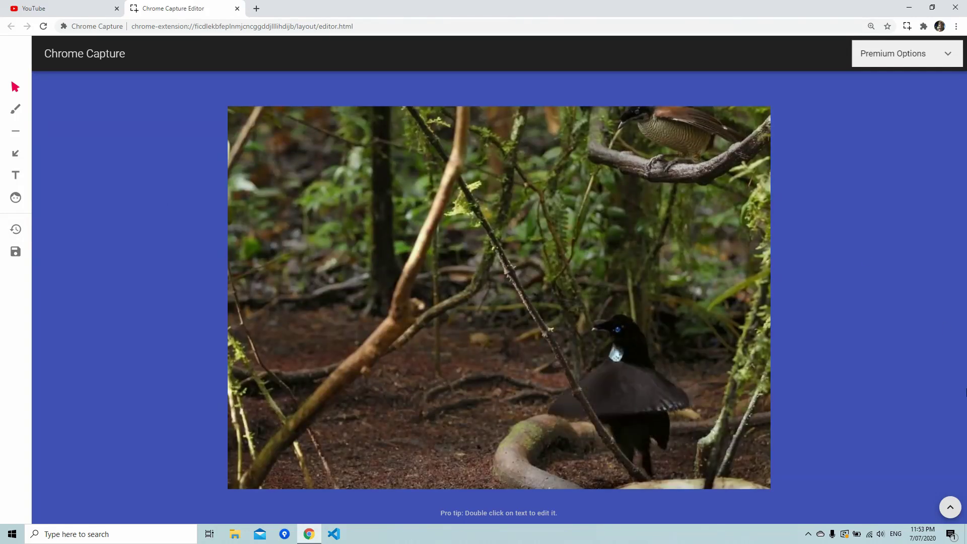
Show the frame filmstrip and select the consecutive frames of the bird's cape display
left_click(950, 507)
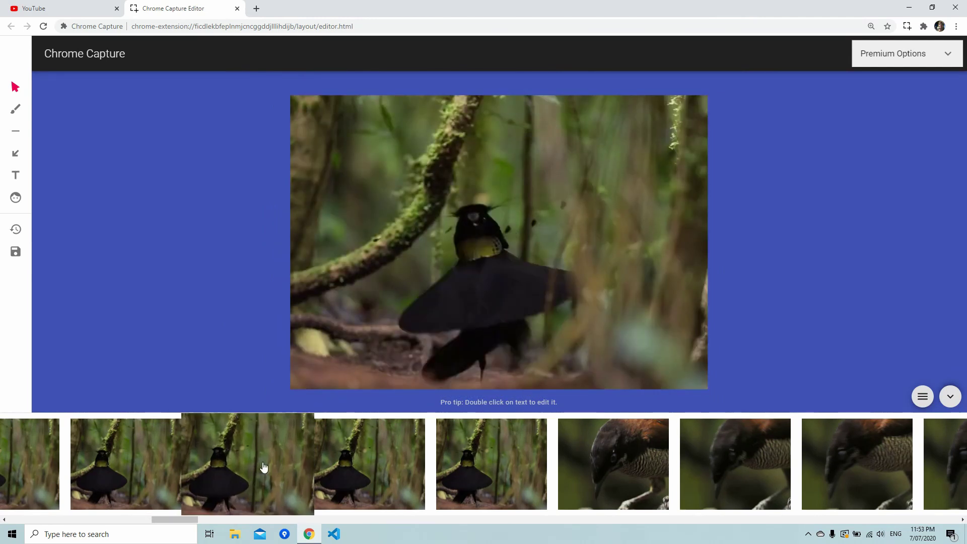
left_click_drag(186, 518, 36, 520)
left_click(65, 481)
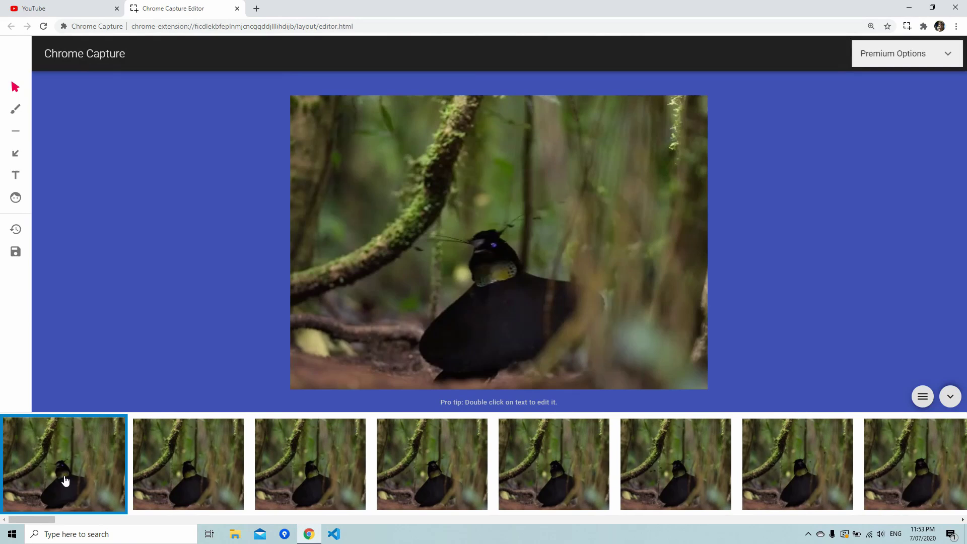
left_click(322, 470)
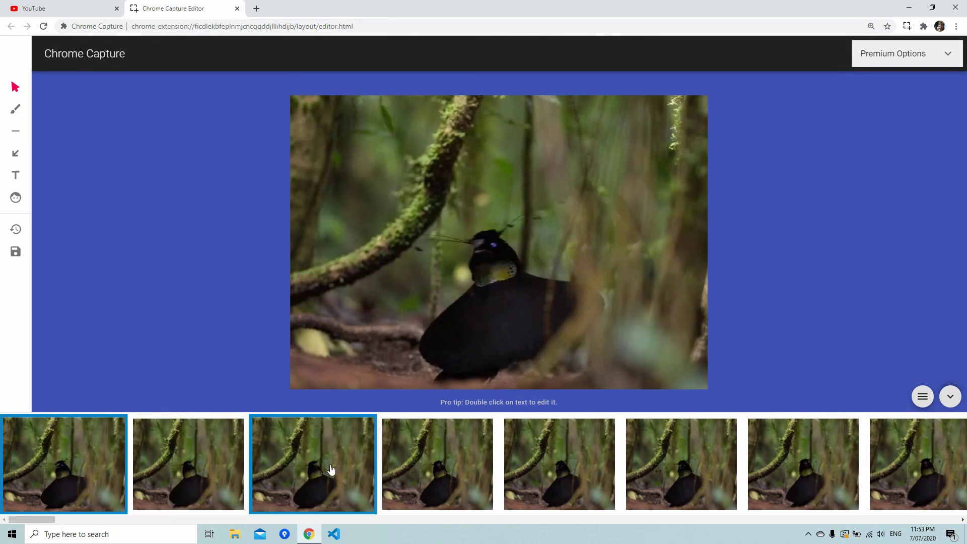
left_click(594, 488)
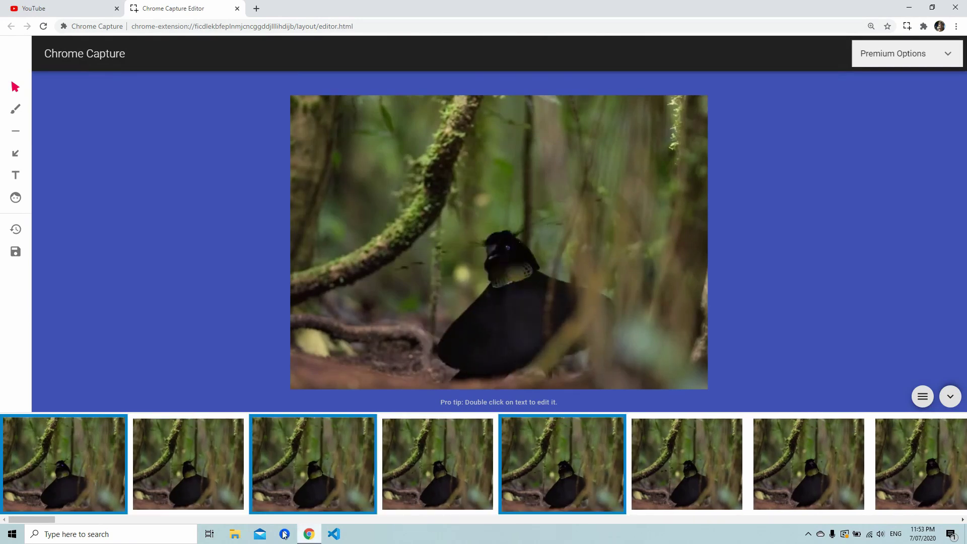
left_click_drag(55, 522, 189, 529)
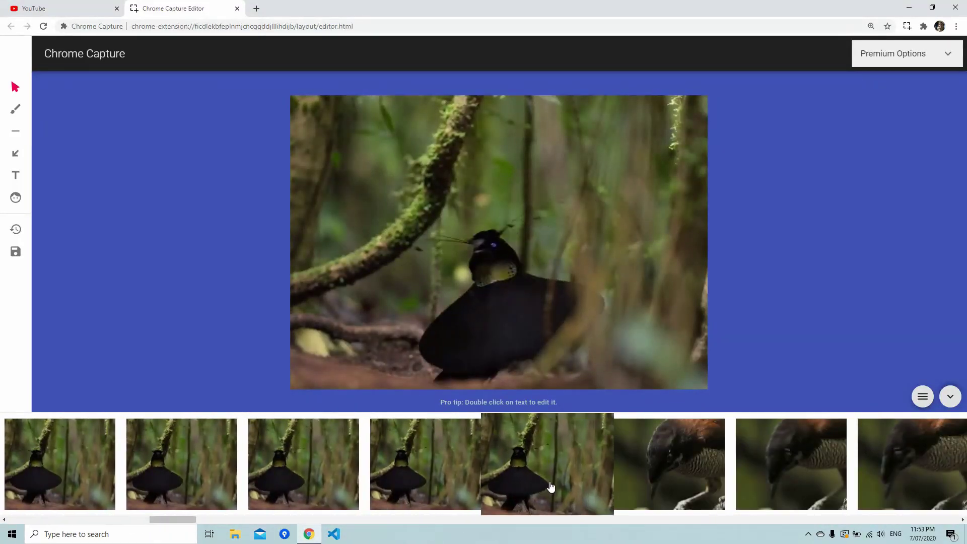
left_click(552, 480)
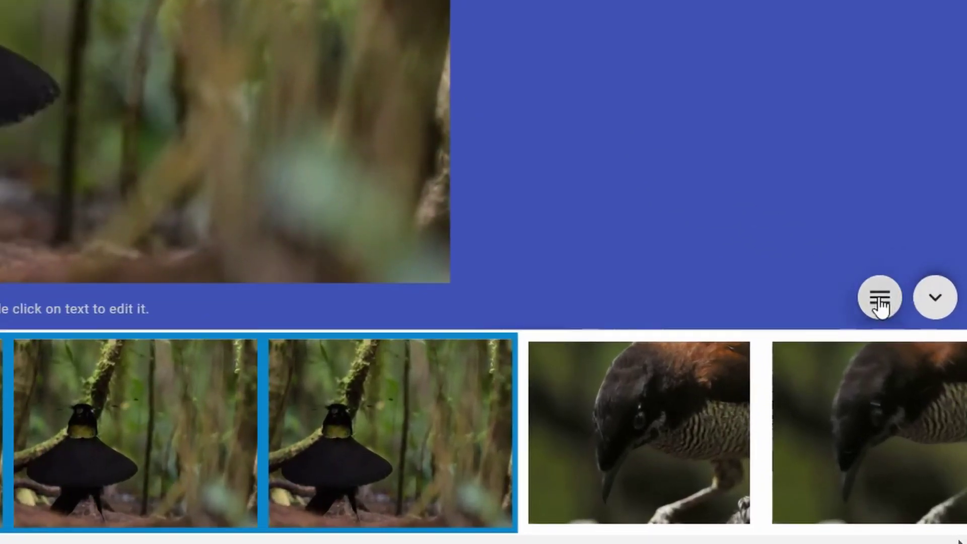
Delete the selected frames from the timeline
left_click(922, 397)
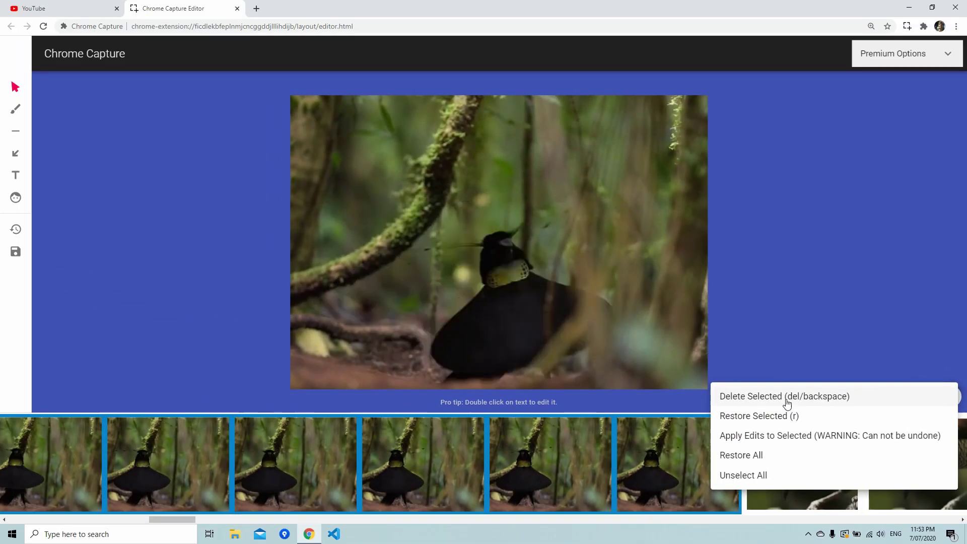
left_click(787, 397)
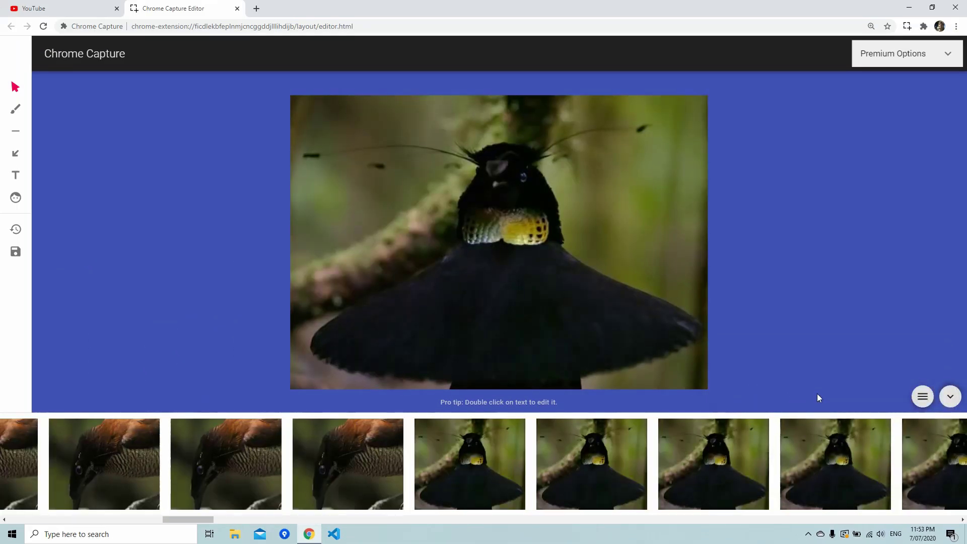
left_click_drag(184, 524, 1, 533)
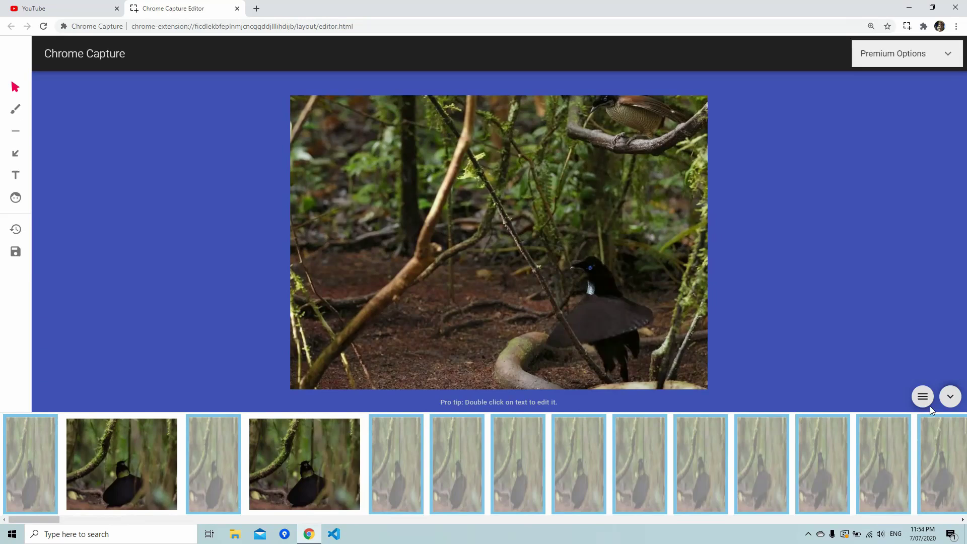
Restore the deleted frames, then unselect all frames
left_click(923, 396)
left_click(812, 426)
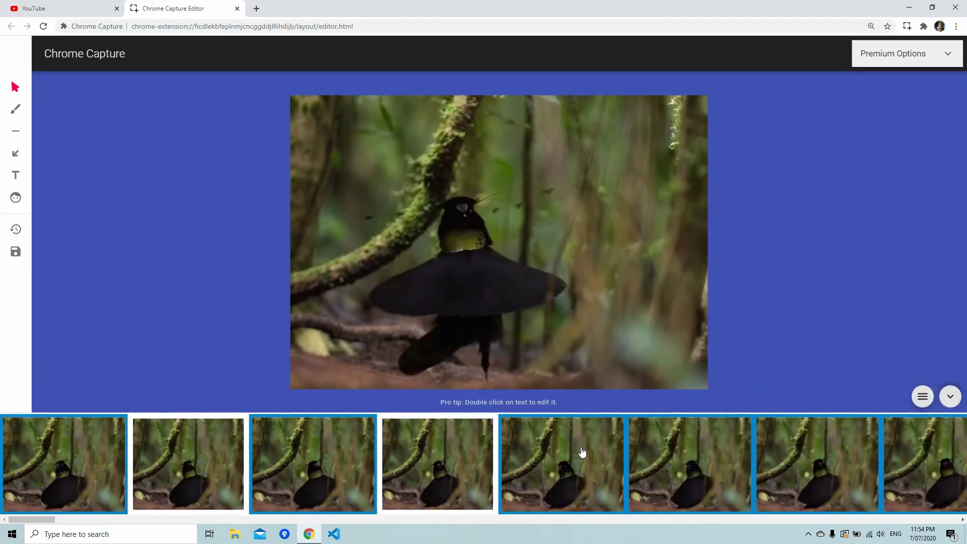
left_click(922, 396)
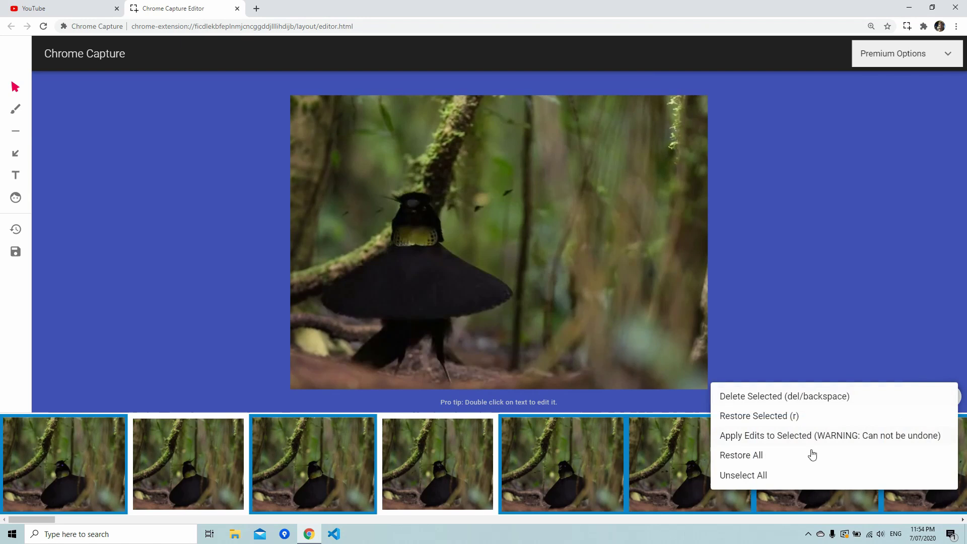
left_click(738, 478)
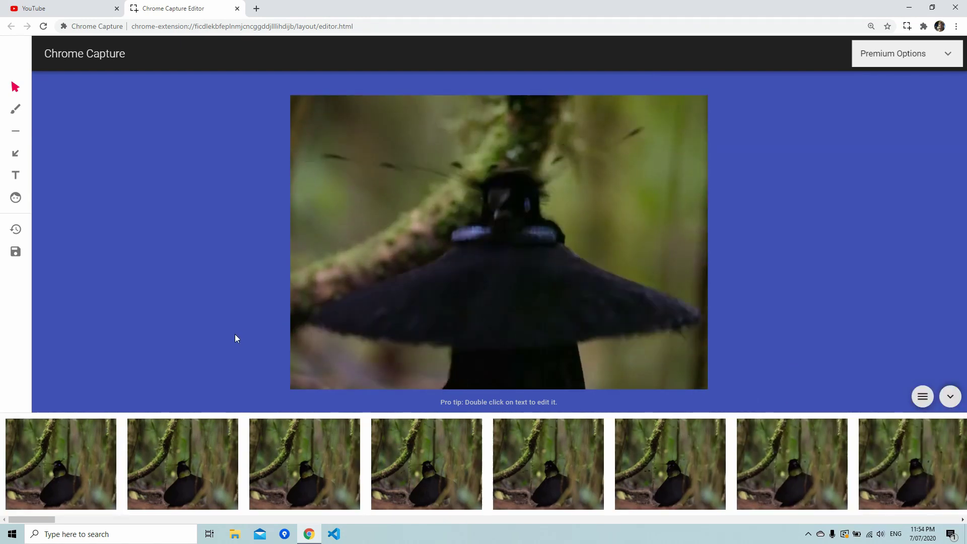
left_click_drag(26, 517, 159, 527)
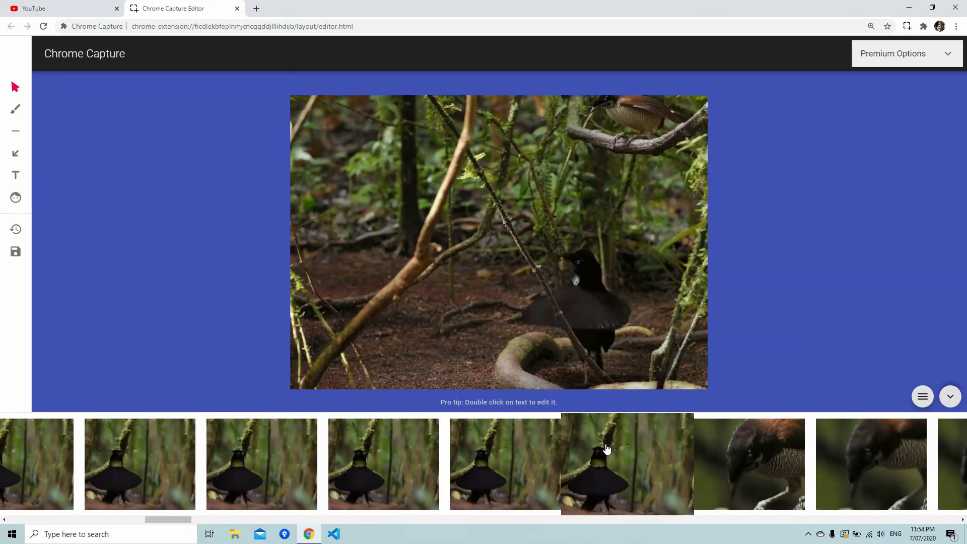
Select the cape-display frames, add a thumbs-up icon, and apply it permanently to them
left_click_drag(604, 451, 291, 489)
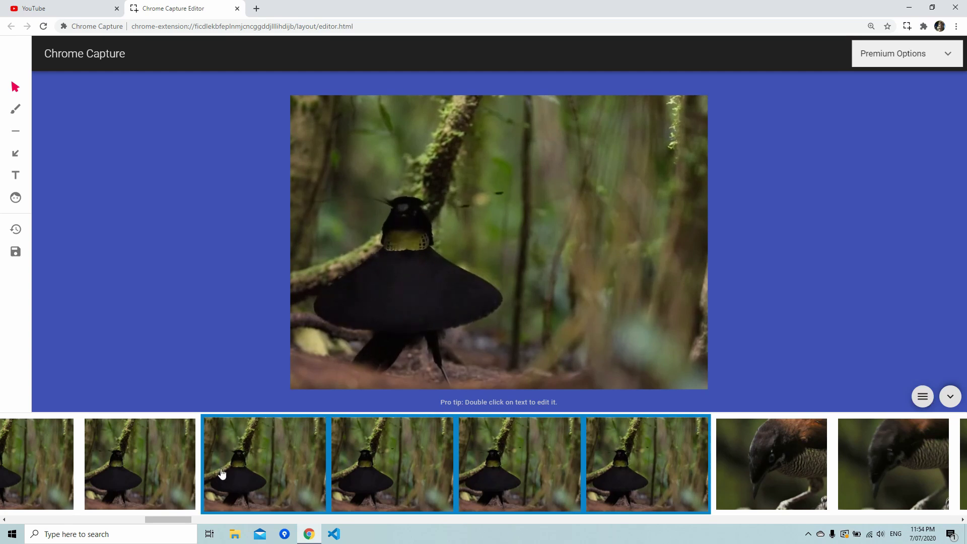
left_click_drag(166, 519, 847, 436)
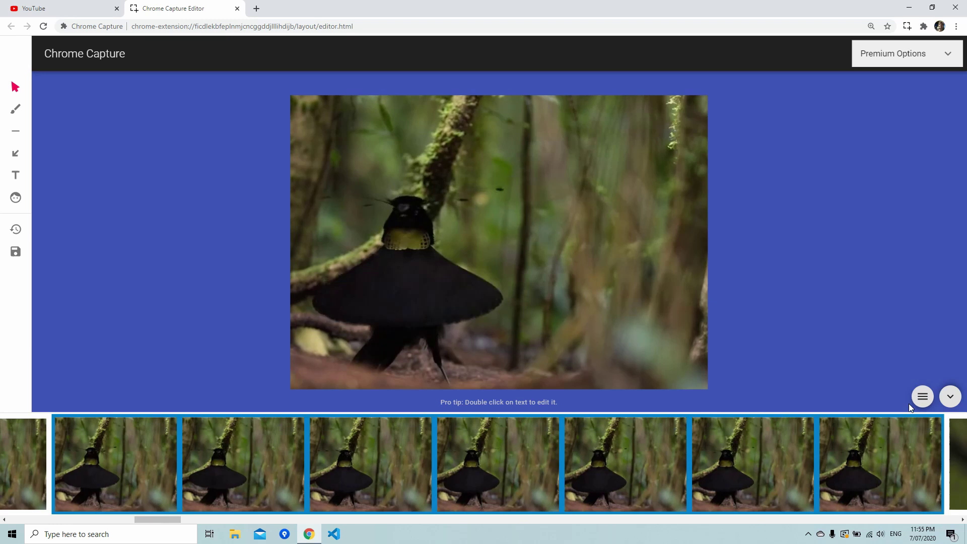
left_click(18, 204)
scroll(470, 340, "down", 10)
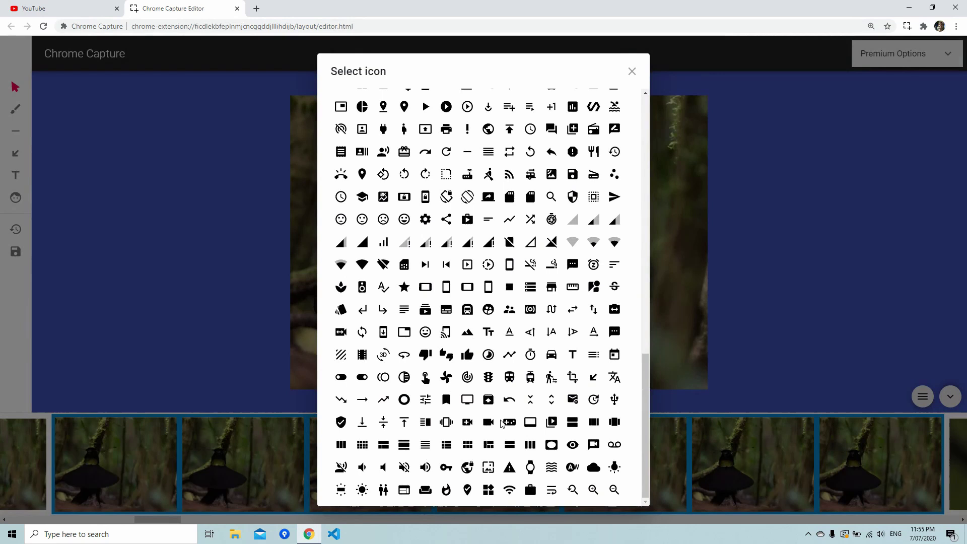
left_click(467, 356)
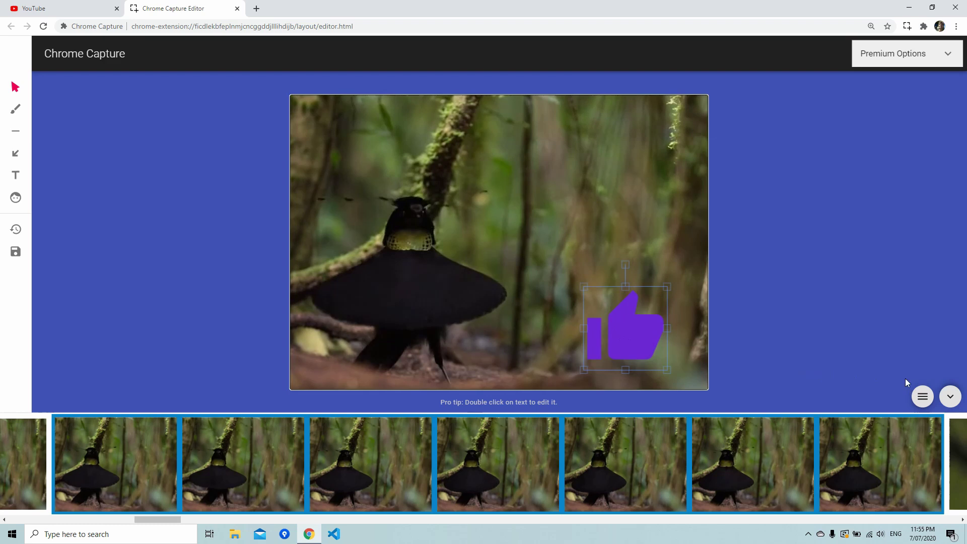
left_click(923, 397)
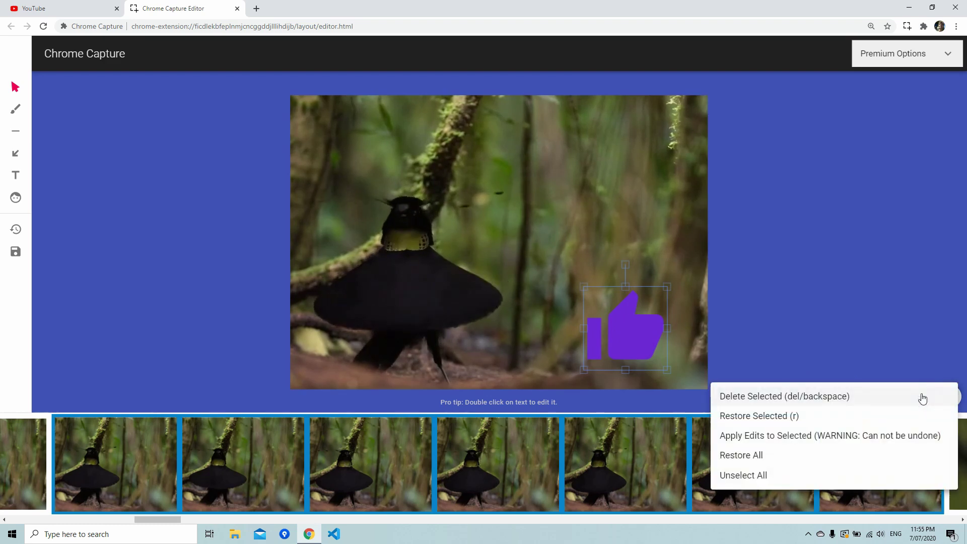
left_click(807, 442)
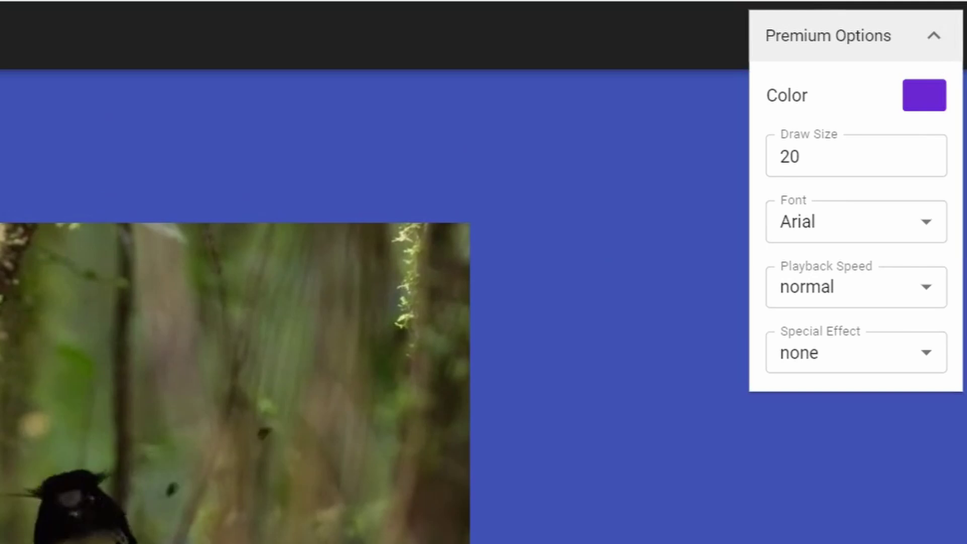
Draw a freehand stroke across the upper image and add the text 'hi again'
left_click_drag(0, 354, 227, 371)
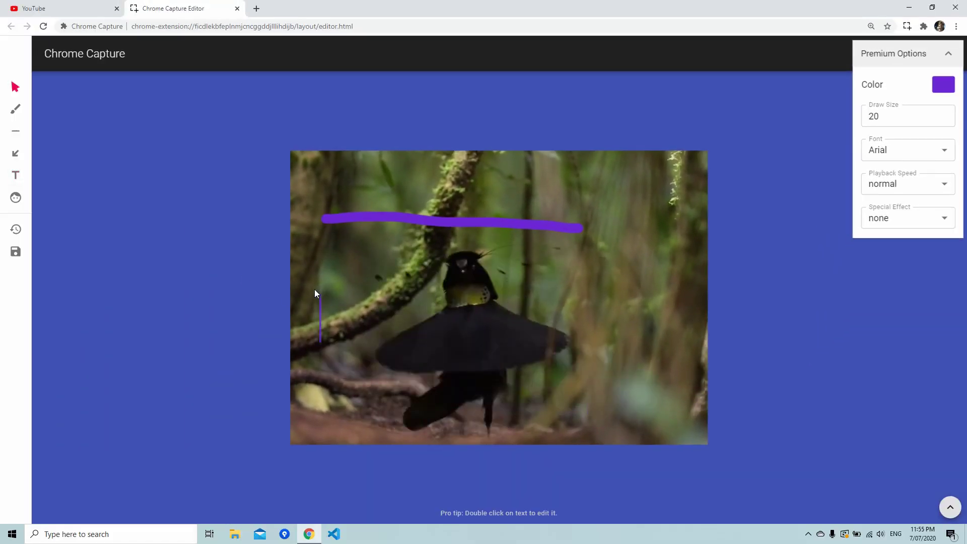
type("hi again")
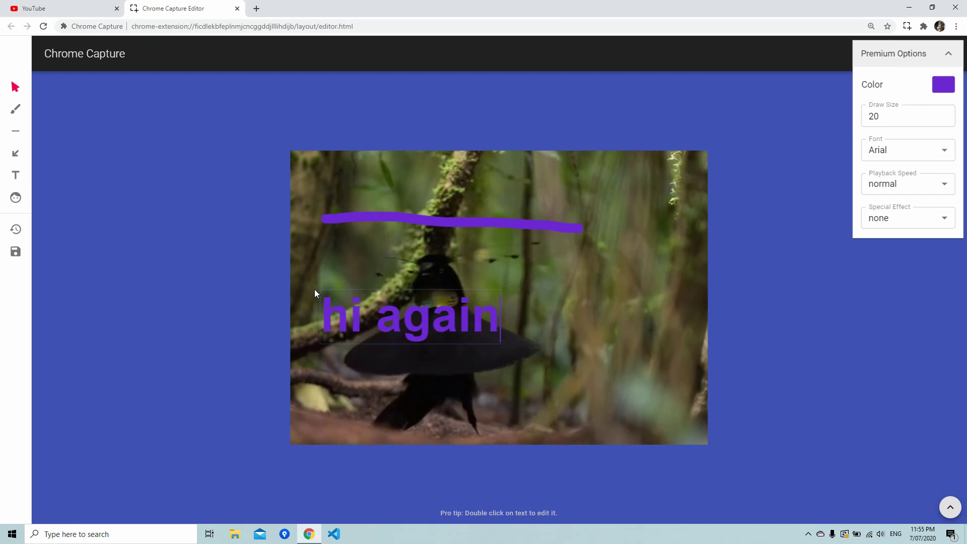
left_click(314, 289)
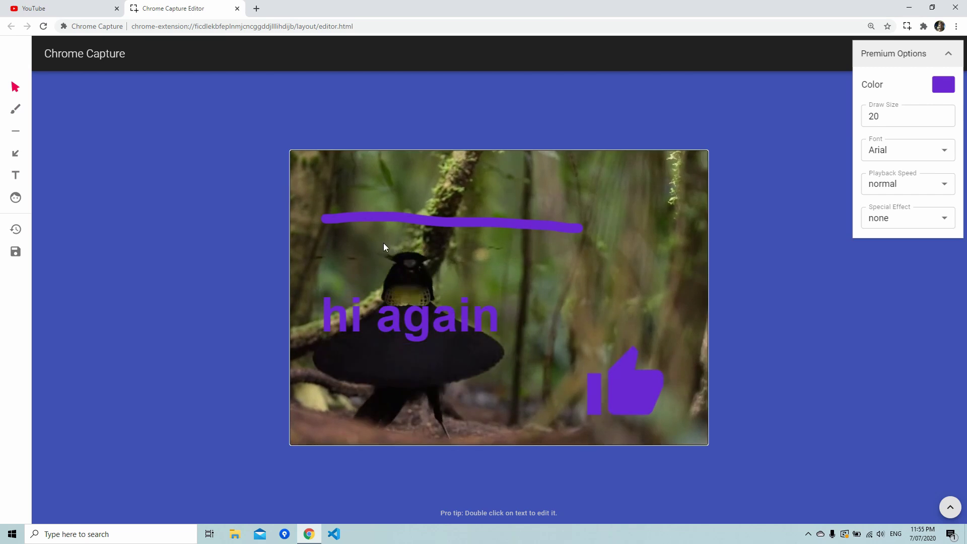
Recolour the stroke to dark magenta (#5E0E41) after trying purple, blue and green
left_click(542, 225)
left_click(943, 95)
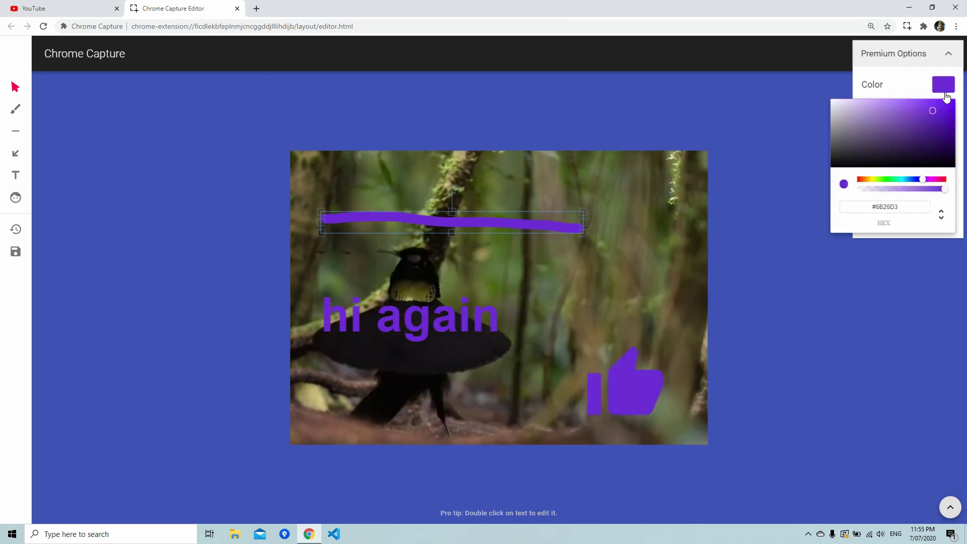
left_click(936, 142)
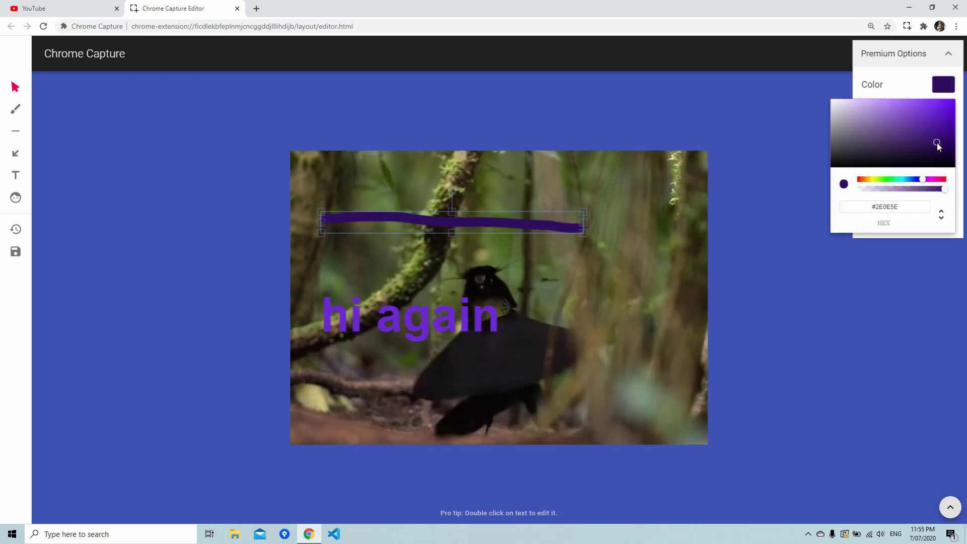
left_click(906, 180)
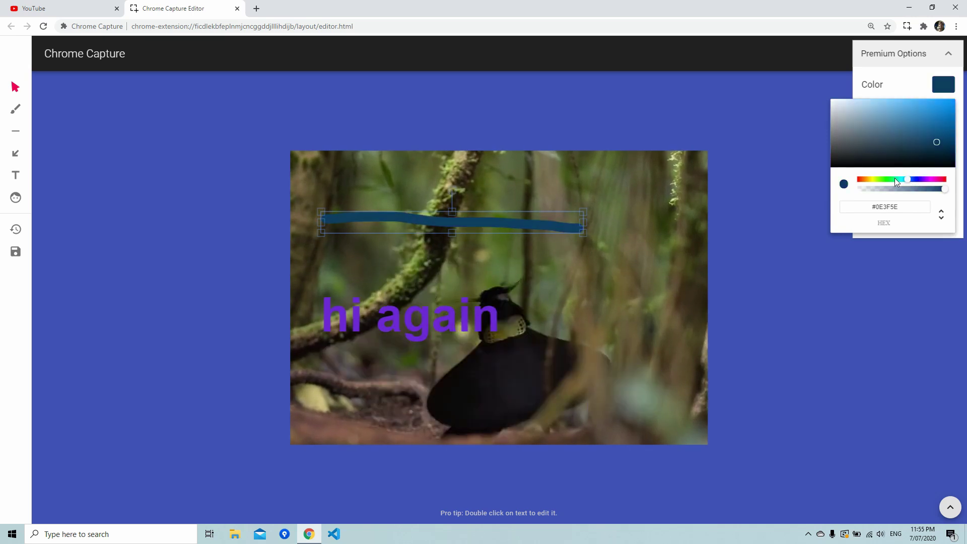
left_click(890, 180)
left_click(937, 179)
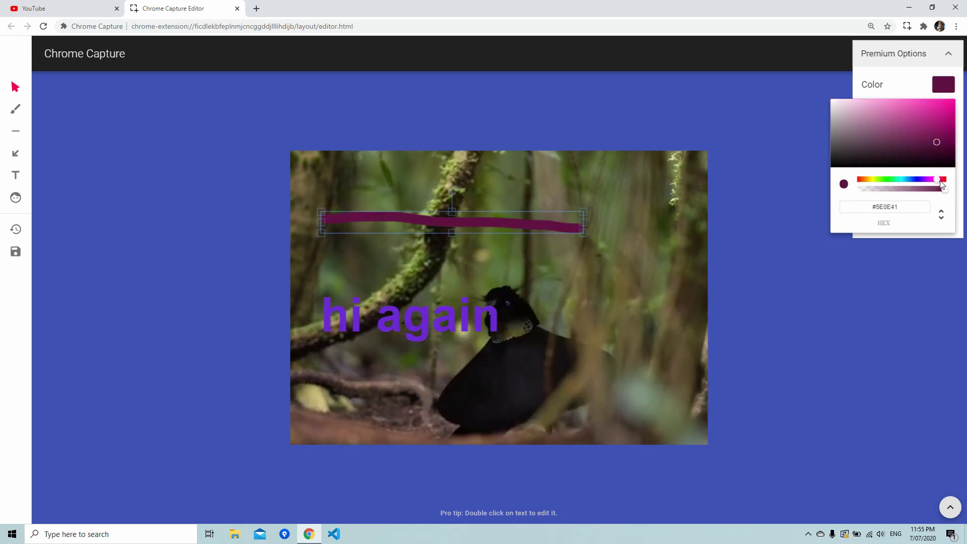
left_click(909, 86)
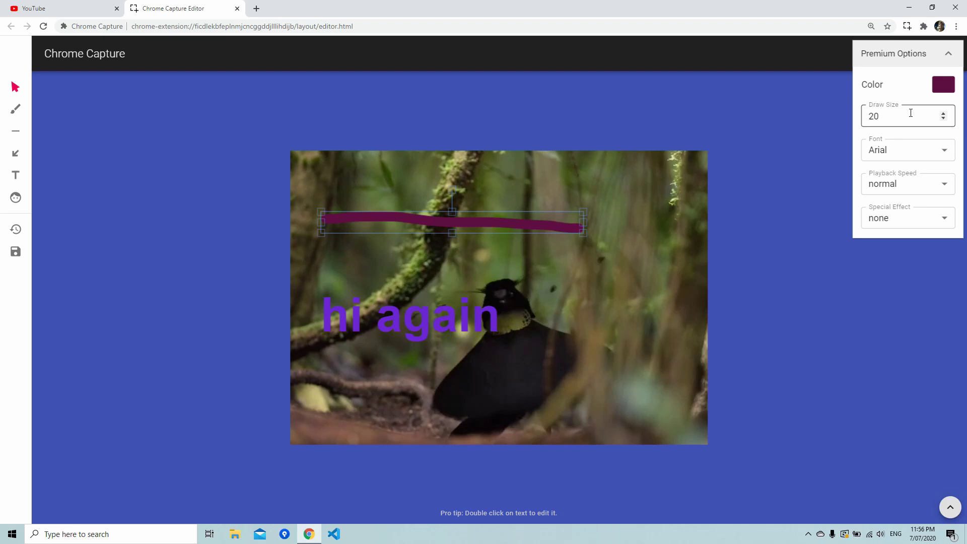
Set the stroke's draw size to 50, then step it down to make it thinner
double_click(911, 112)
type("50")
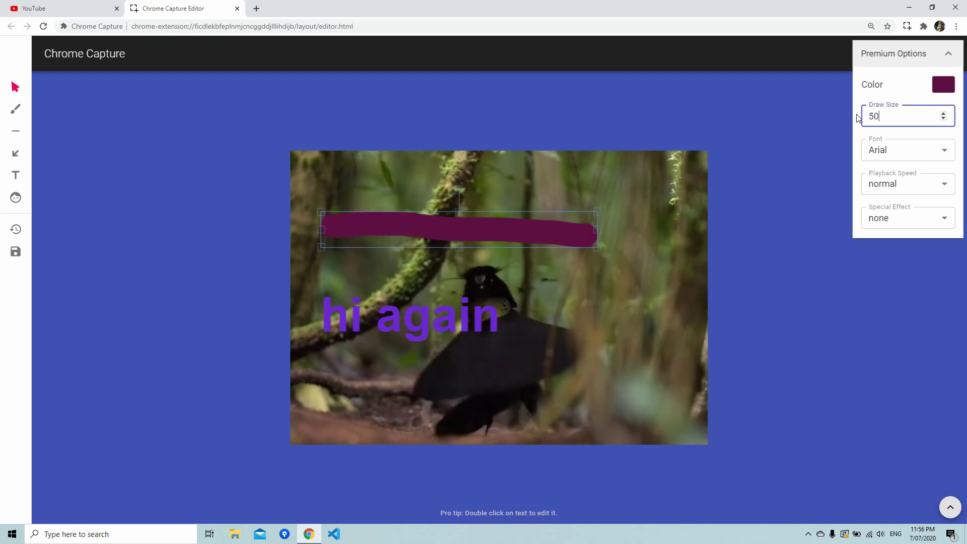
left_click(943, 119)
left_click(944, 119)
left_click(943, 119)
left_click(943, 119)
left_click(943, 119)
left_click(944, 118)
left_click(943, 119)
left_click(943, 119)
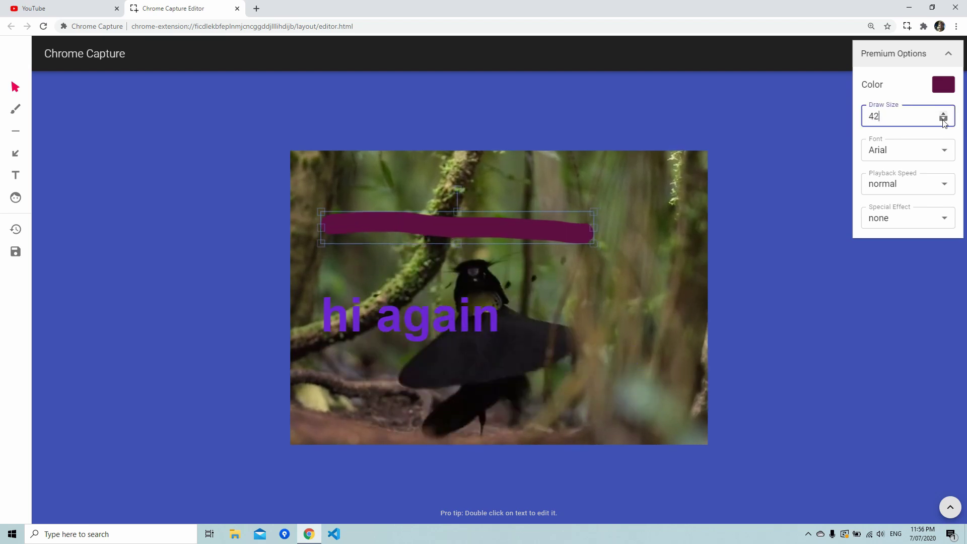
left_click(943, 119)
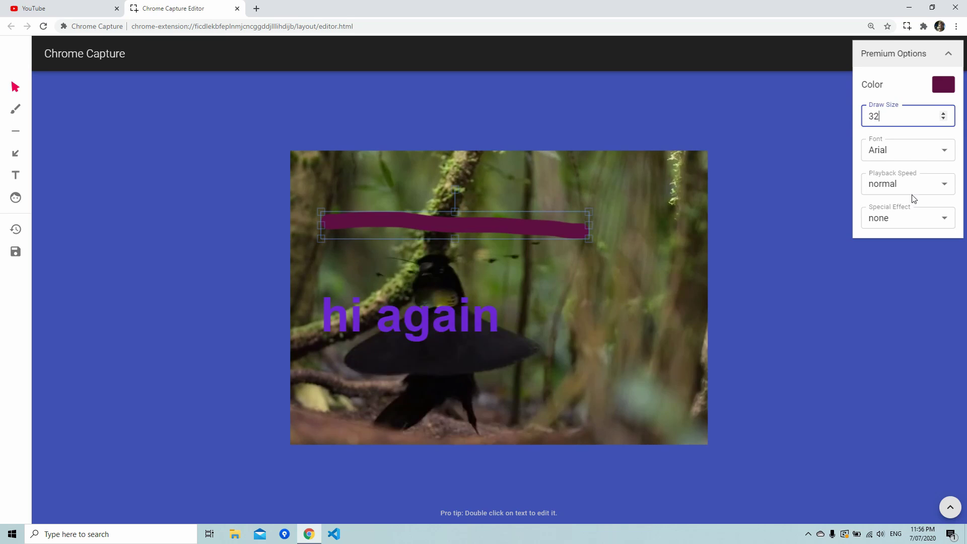
Restyle the 'hi again' text in Impact and pink, after briefly trying Courier New
left_click(476, 293)
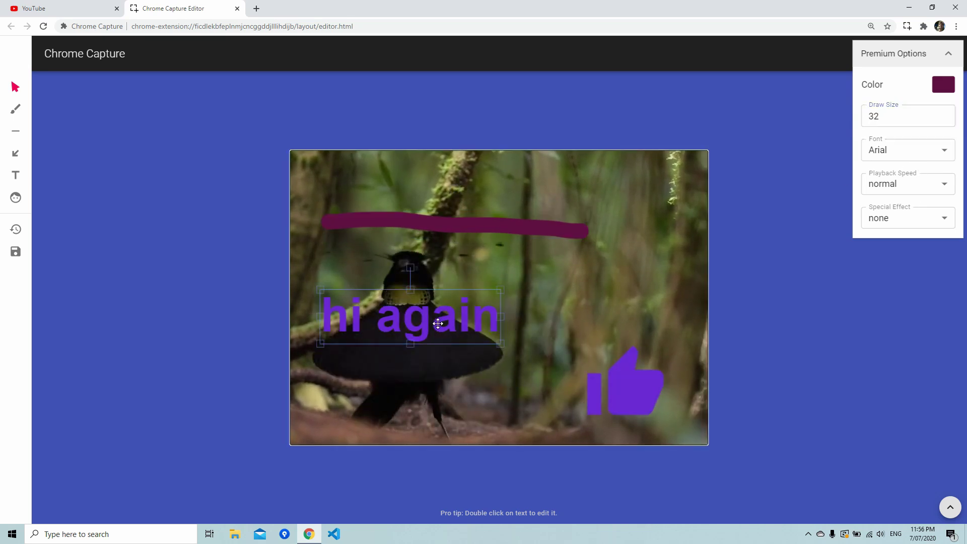
left_click(935, 154)
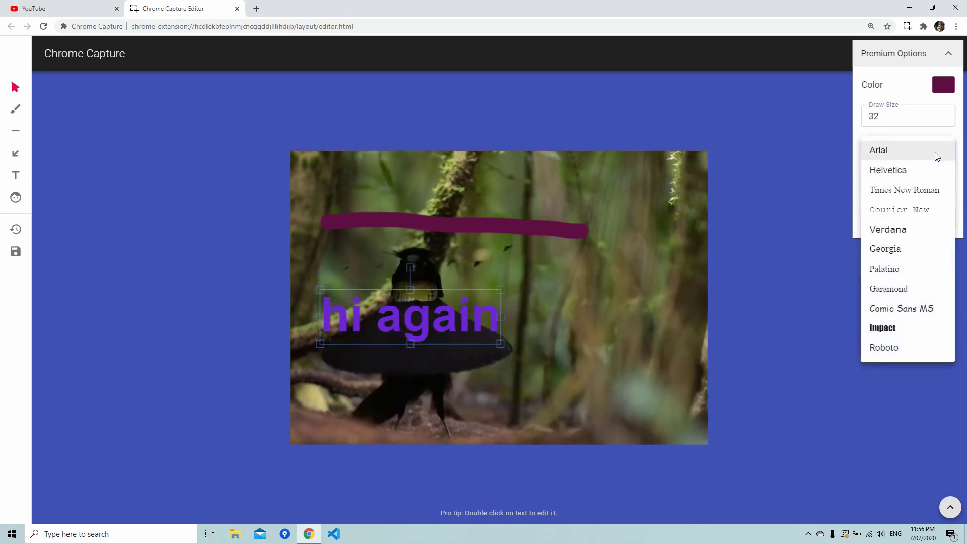
left_click(926, 208)
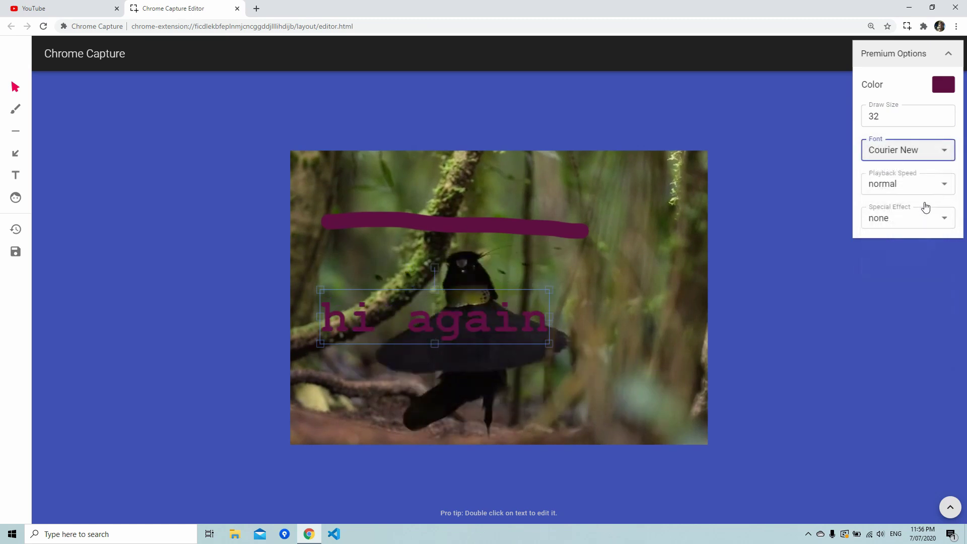
left_click(926, 160)
left_click(920, 267)
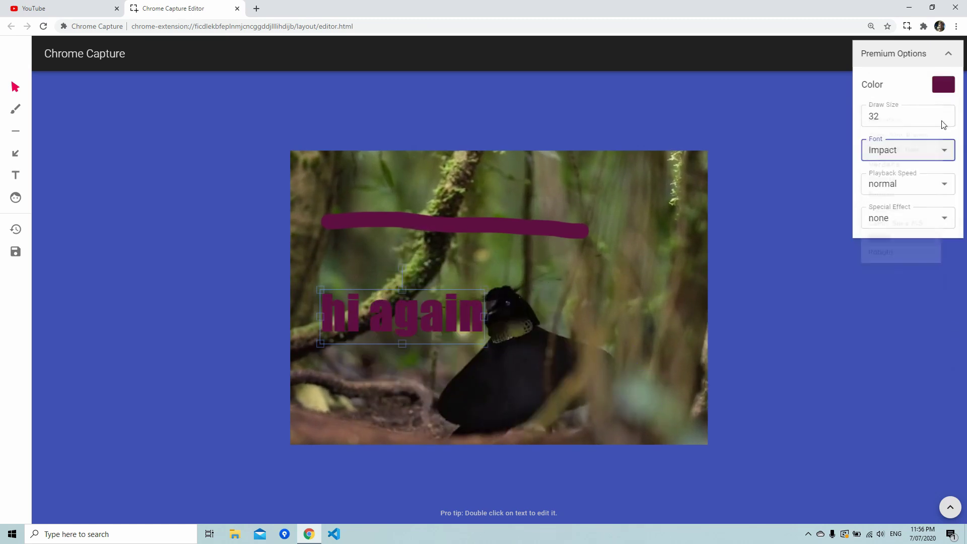
left_click(943, 84)
left_click(935, 106)
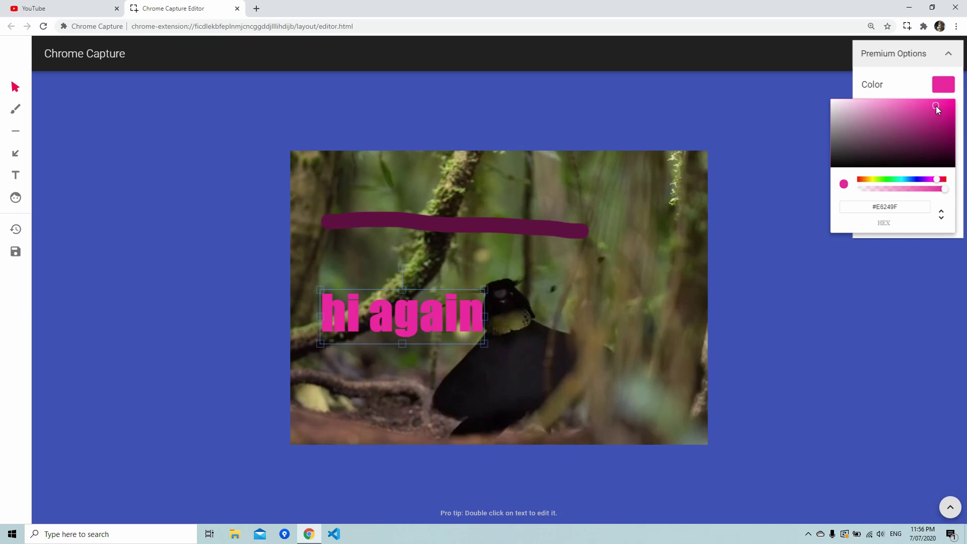
left_click(901, 88)
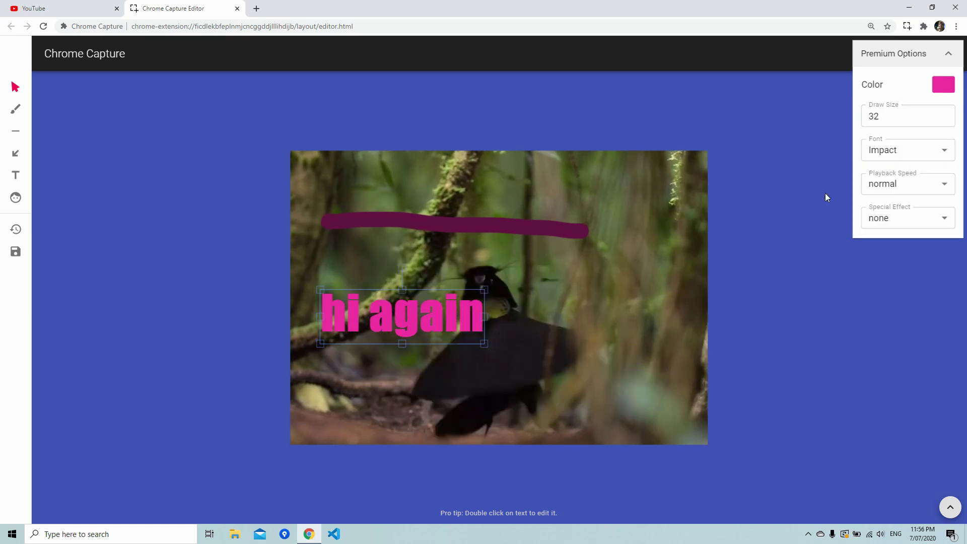
Try playback speed 2 and the boomerang effect, then clear the unbaked annotations
left_click(913, 194)
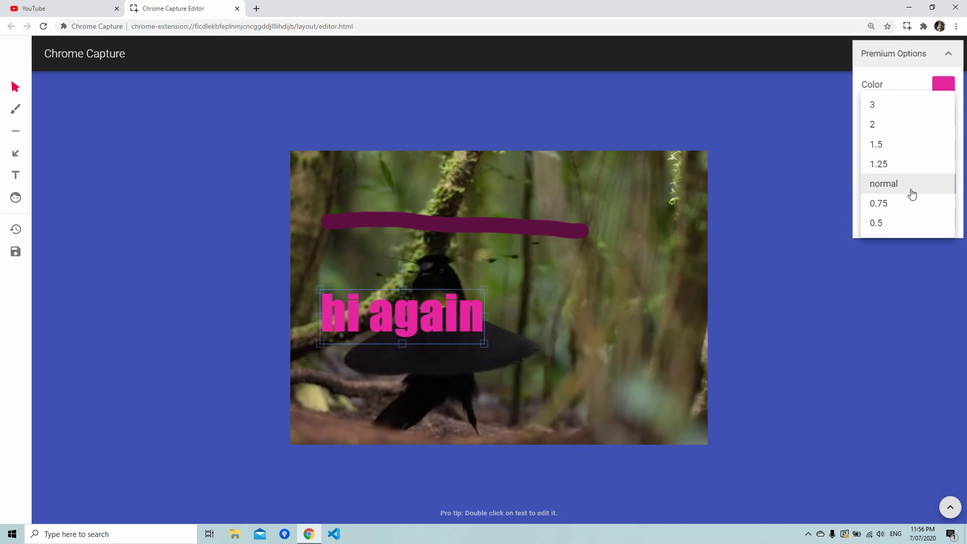
left_click(897, 131)
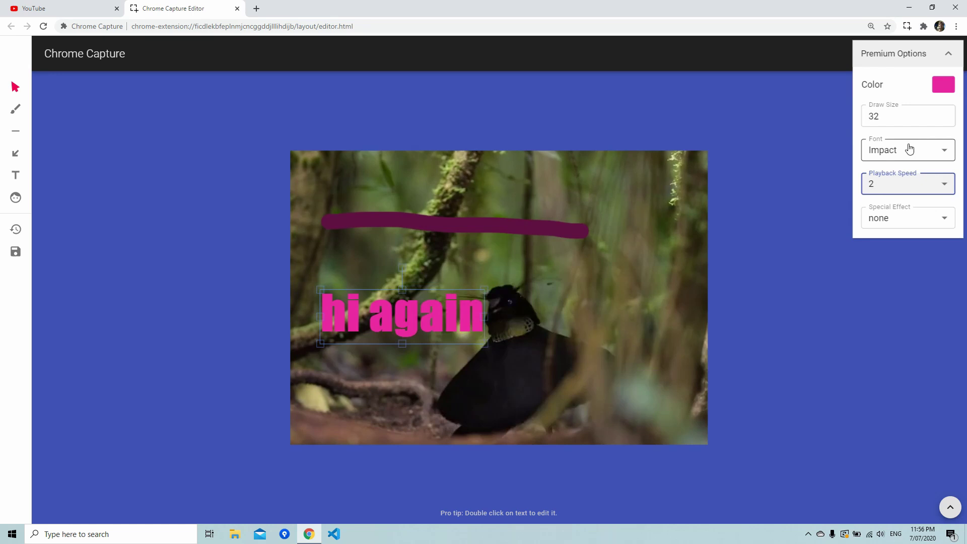
left_click(925, 217)
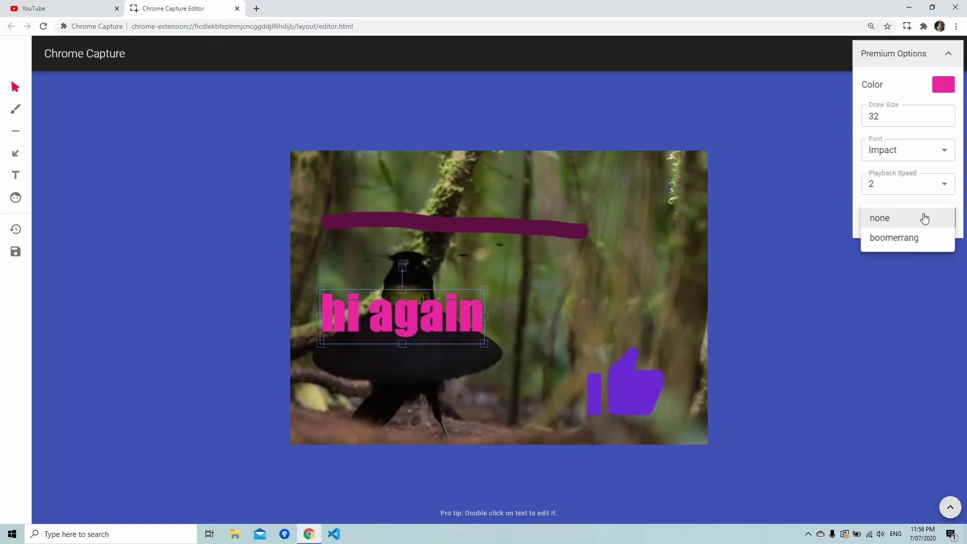
left_click(907, 238)
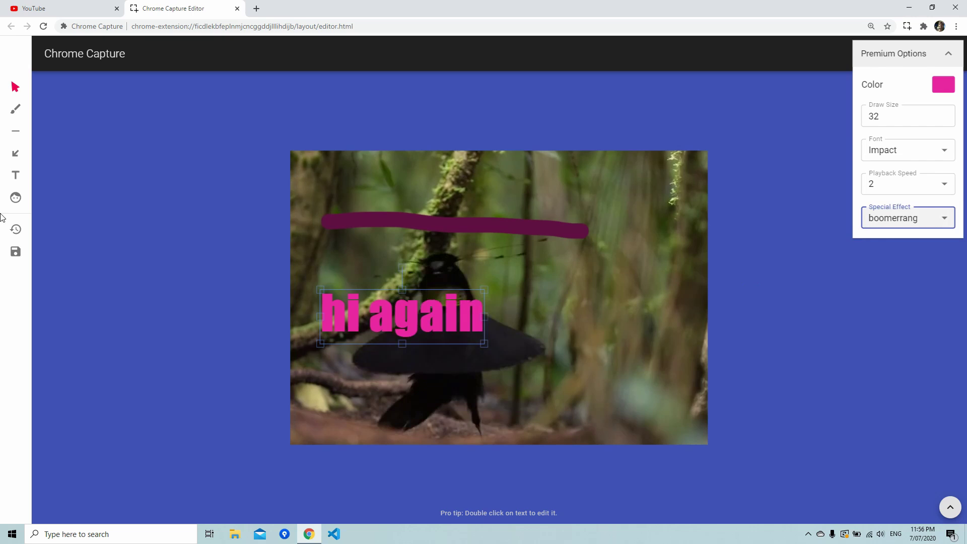
left_click(16, 229)
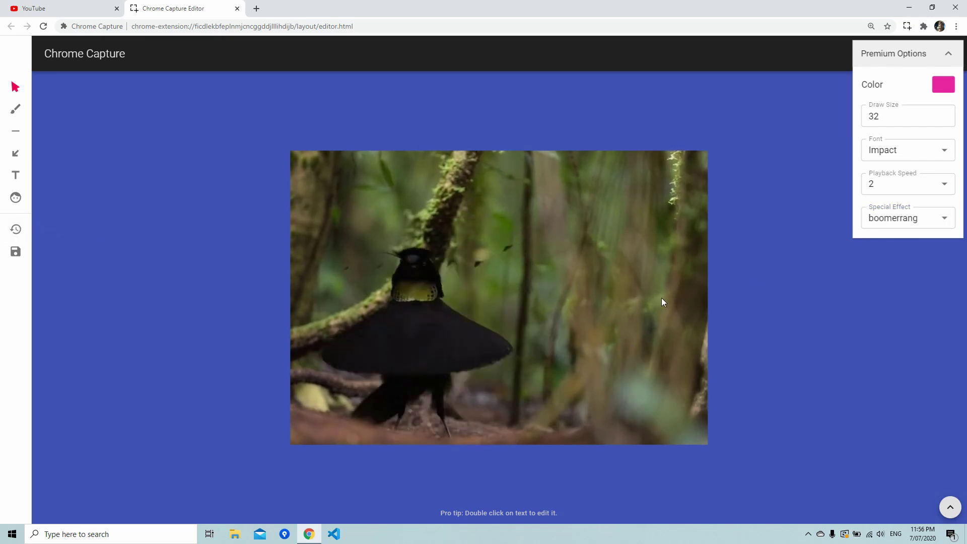
In the save settings, keep Gif as the format after trying Webm, and name the file 'new'
left_click(19, 252)
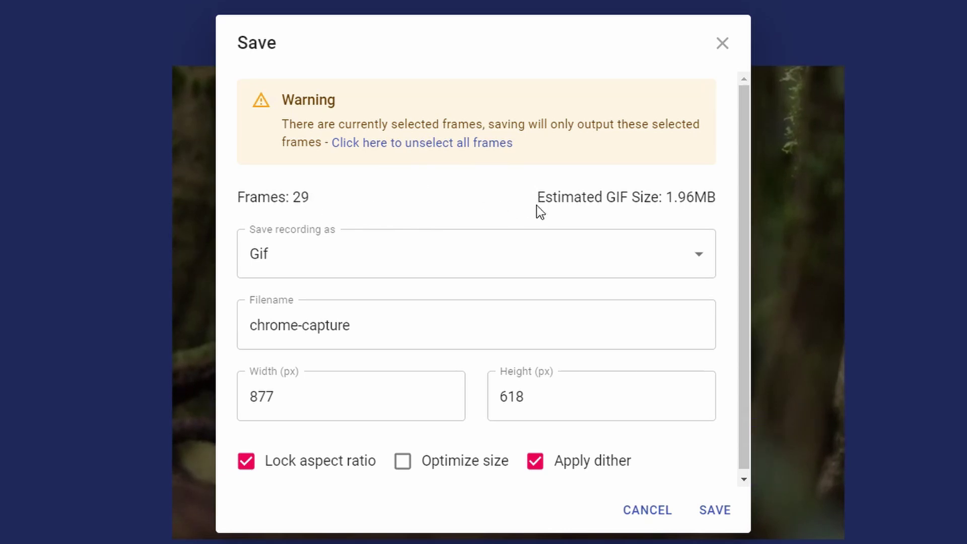
left_click(533, 259)
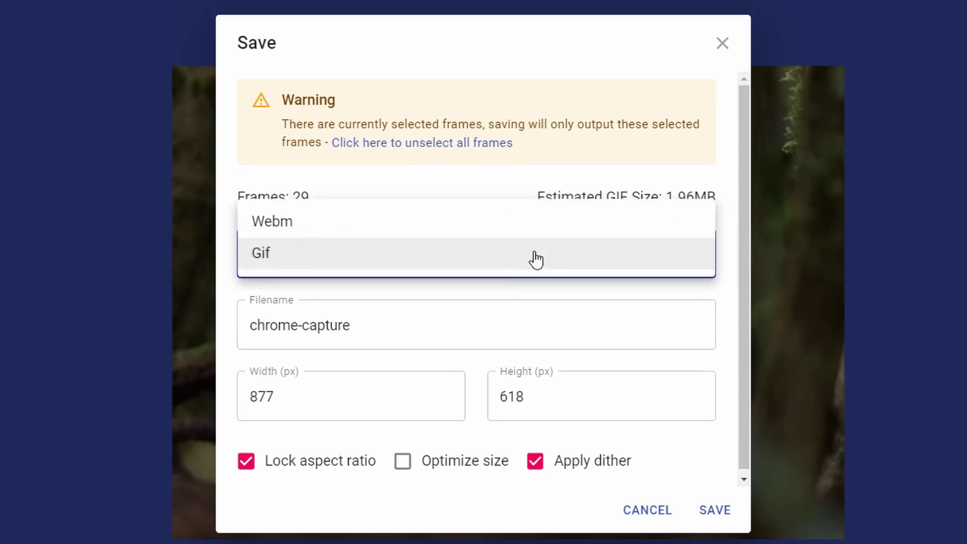
left_click(536, 224)
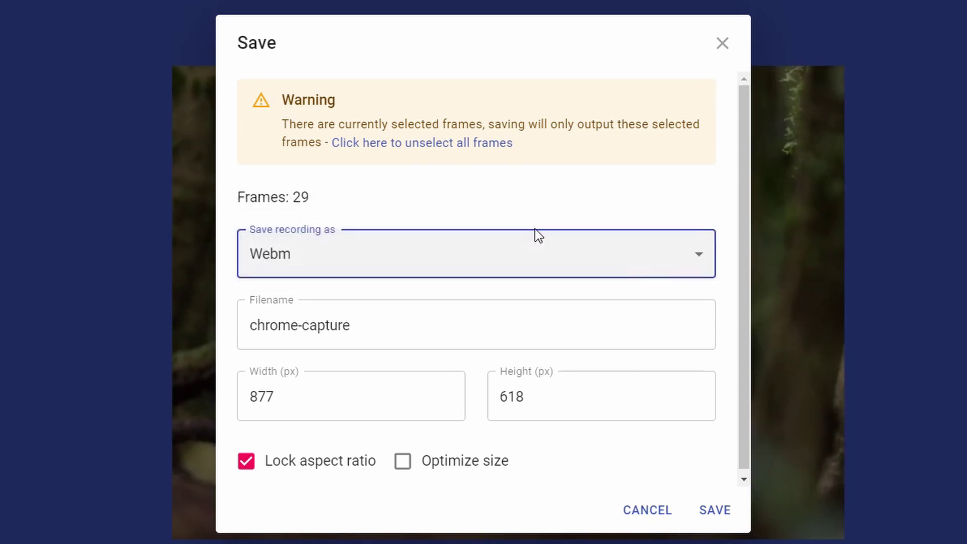
left_click(537, 255)
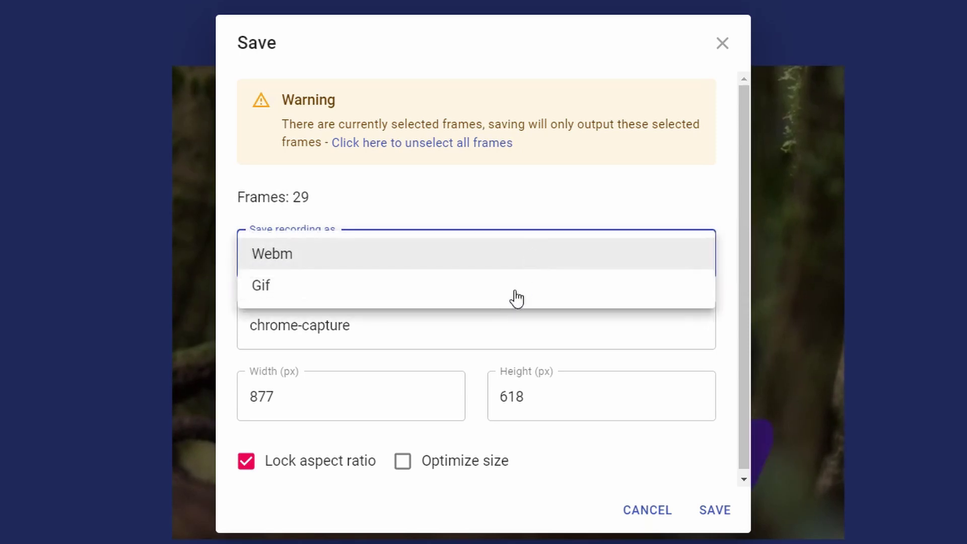
left_click(506, 300)
left_click_drag(503, 314, 243, 328)
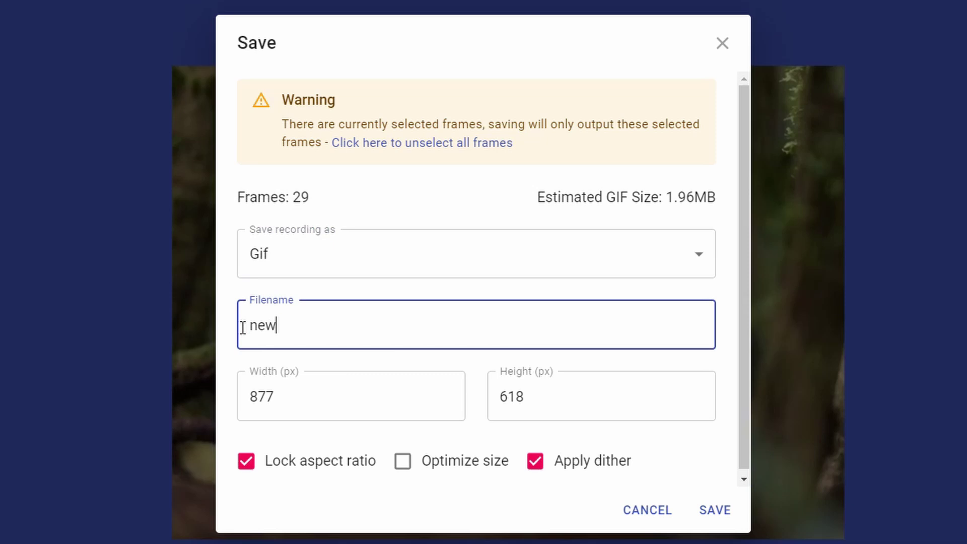
left_click(481, 367)
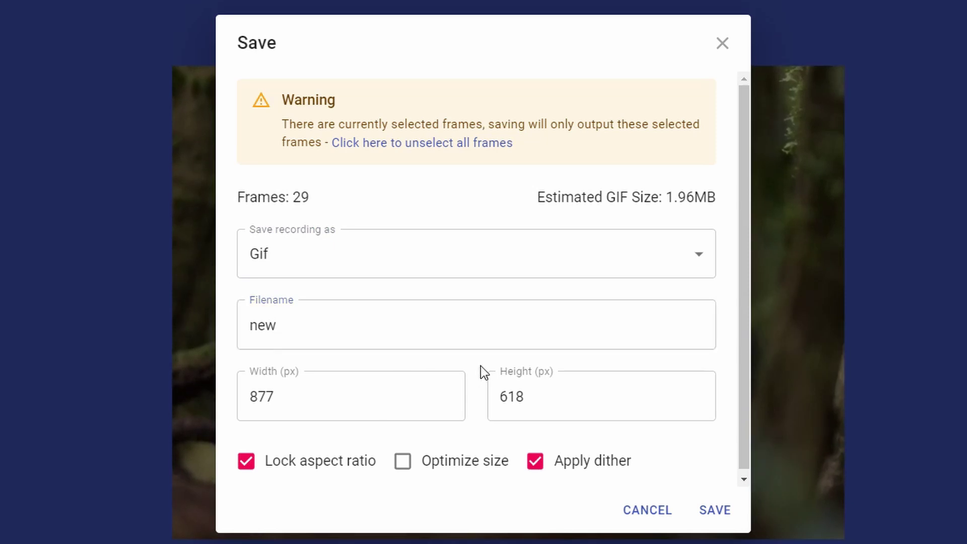
Enter width 10000, enable Optimize size (500×352, ~0.64MB) and disable Apply dither
left_click_drag(416, 397, 240, 396)
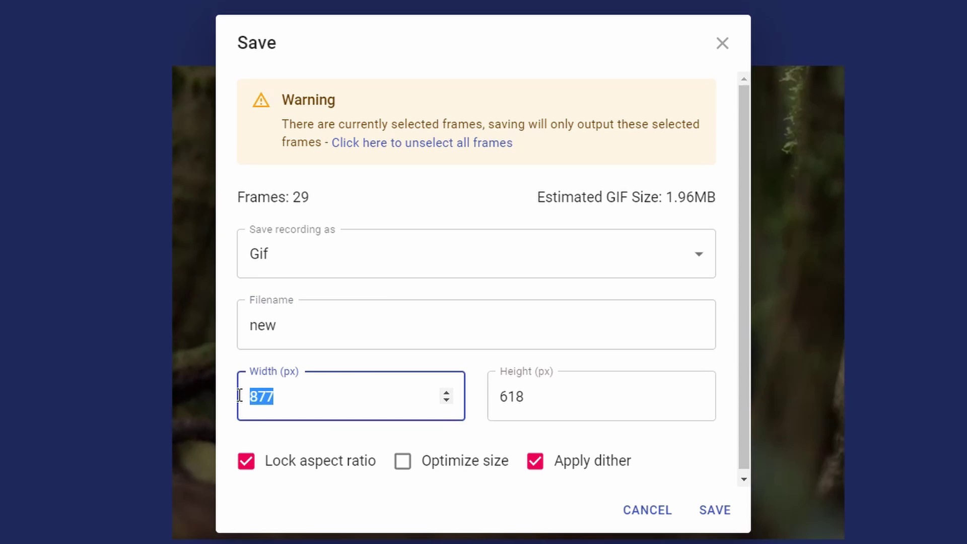
type("10000")
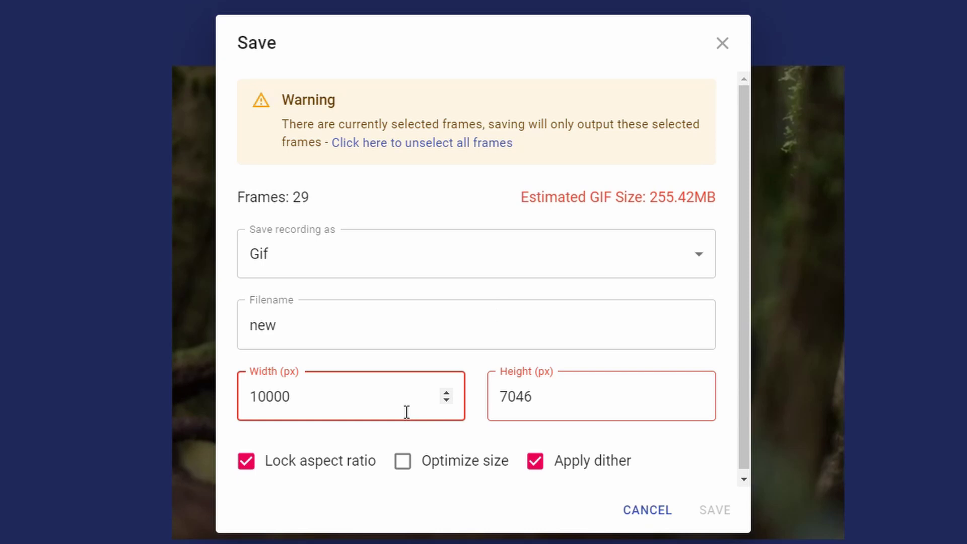
left_click(396, 431)
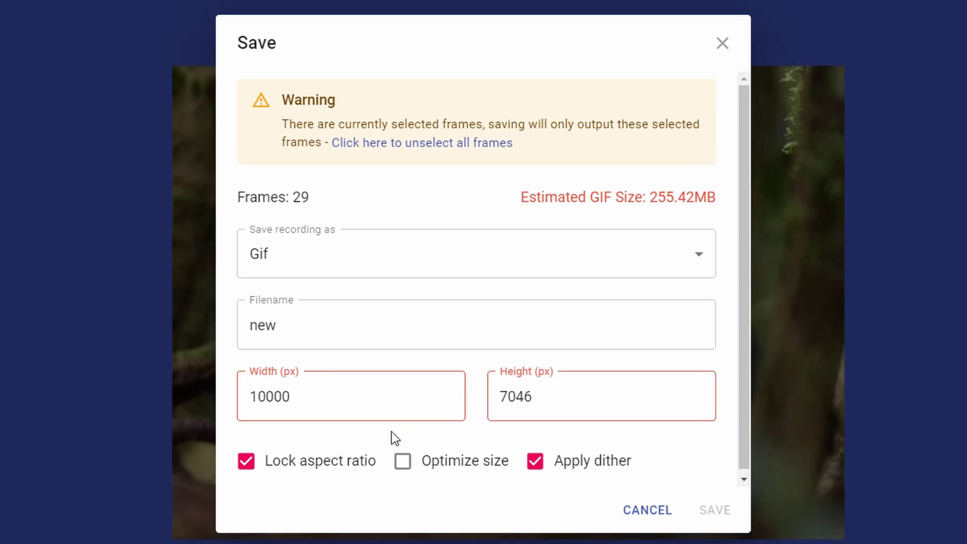
left_click(403, 462)
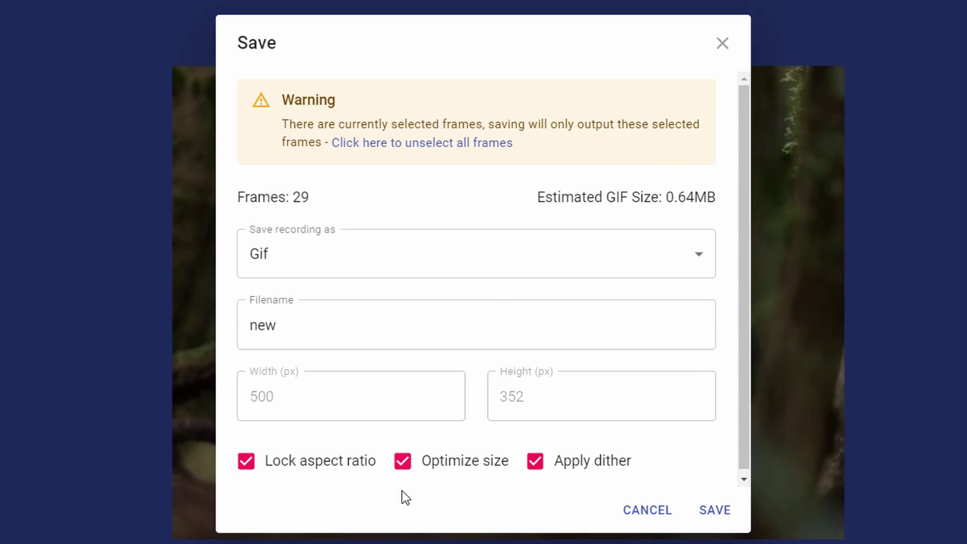
left_click(535, 466)
Save the annotated bird GIF as new.gif and open the download to watch it play
left_click(710, 514)
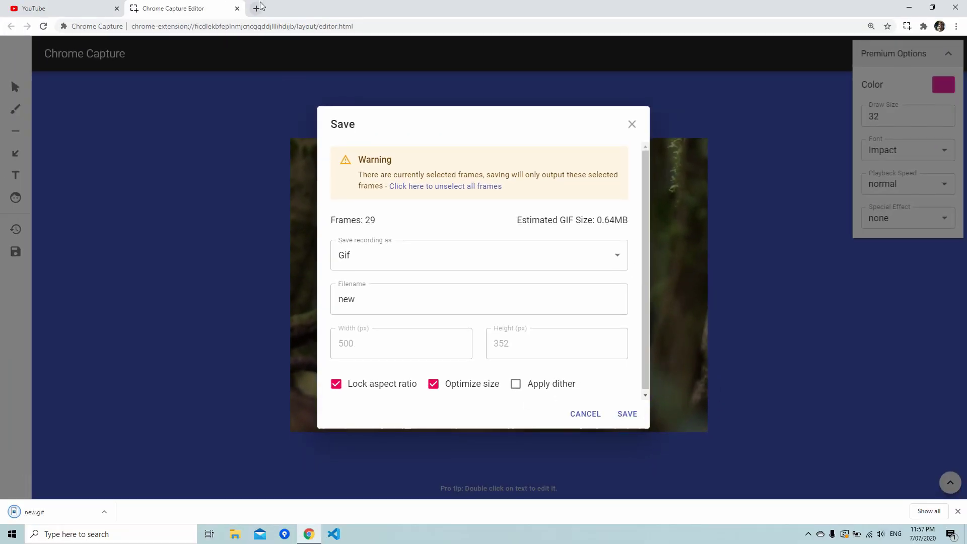
left_click(39, 506)
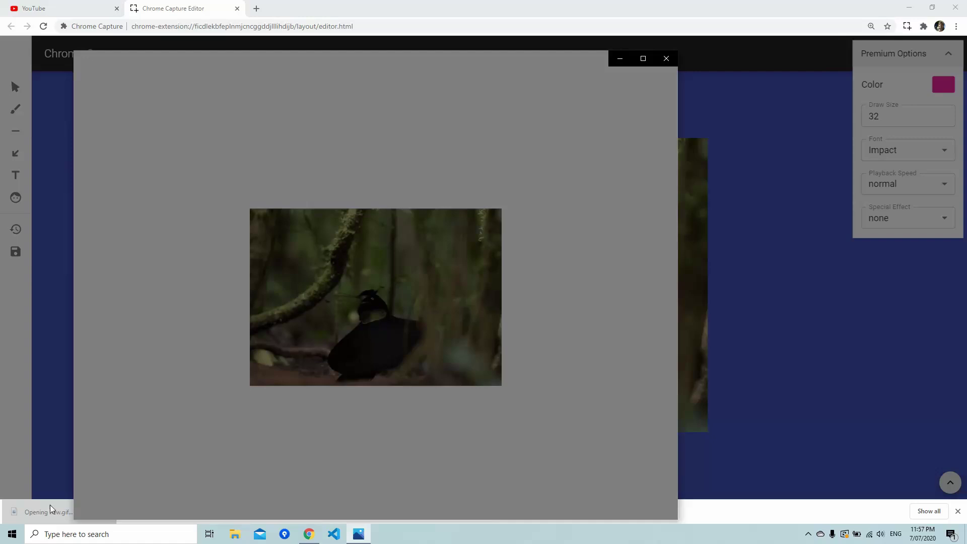